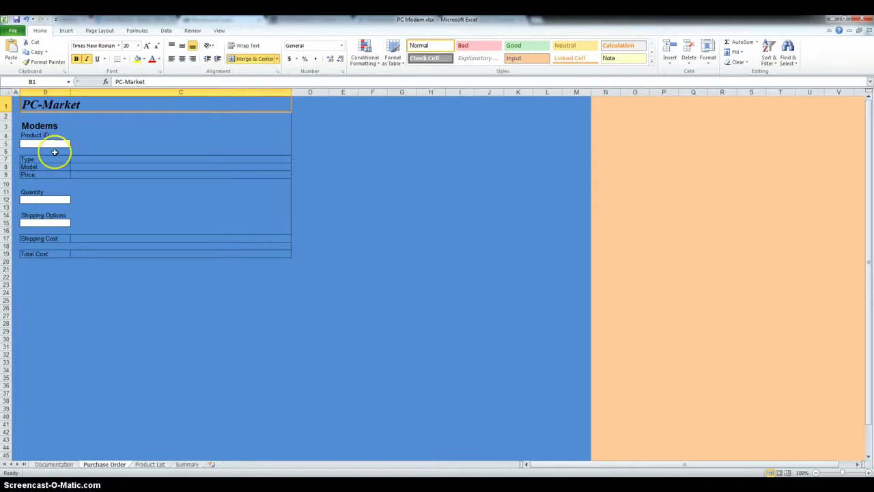
Step: Enter Product ID 1050 in cell B5 of the Purchase Order form
left_click(44, 143)
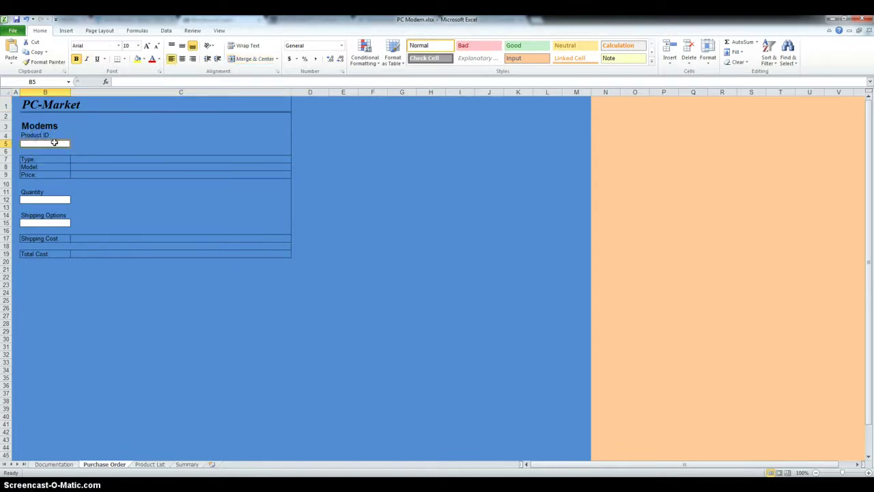
type("1050")
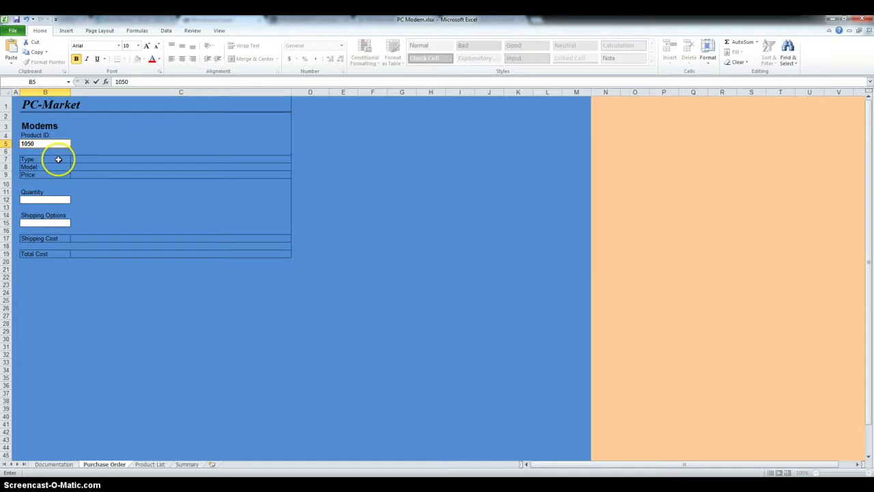
left_click(78, 158)
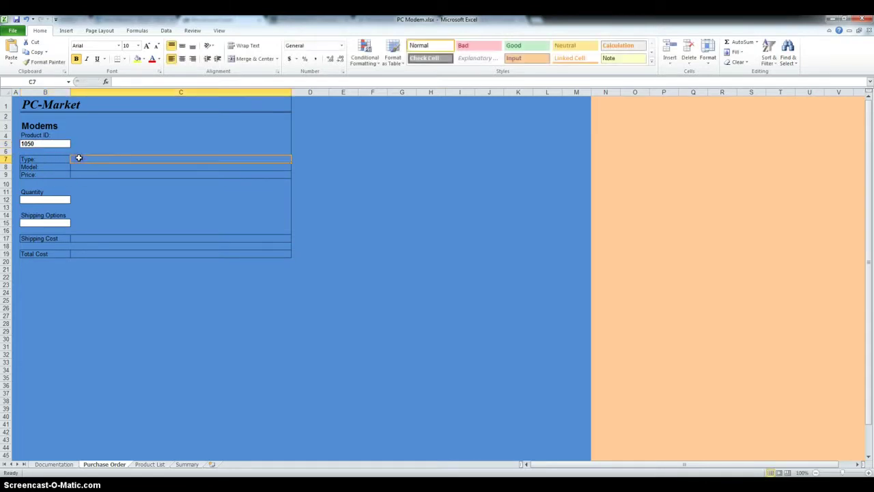
Step: Insert the VLOOKUP function from Lookup & Reference into the Type cell C7
left_click(106, 82)
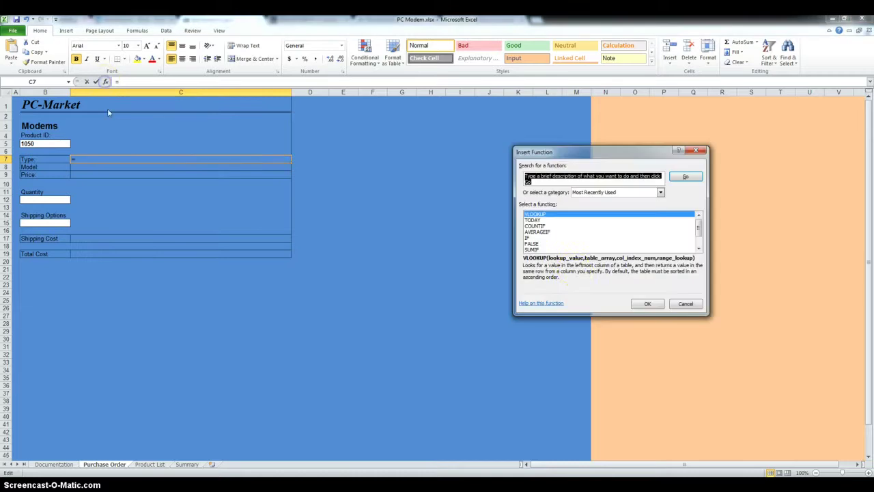
left_click(585, 192)
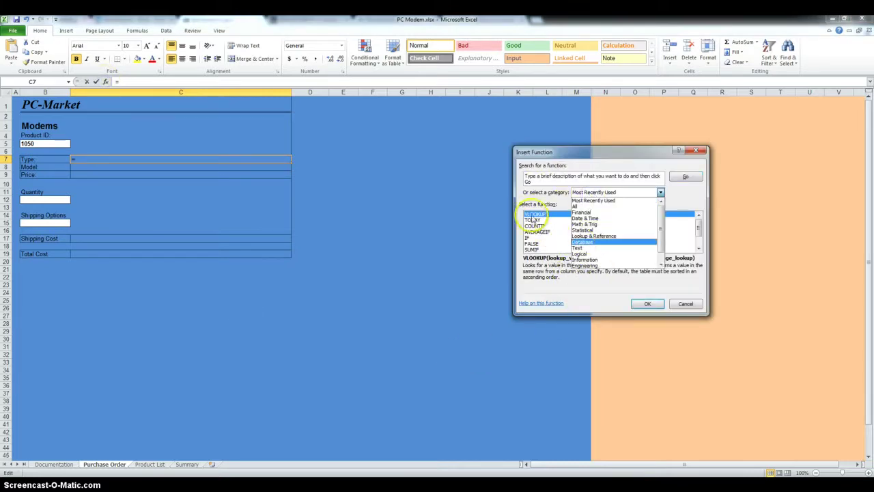
left_click(614, 237)
scroll(599, 242, "down", 4)
left_click(540, 251)
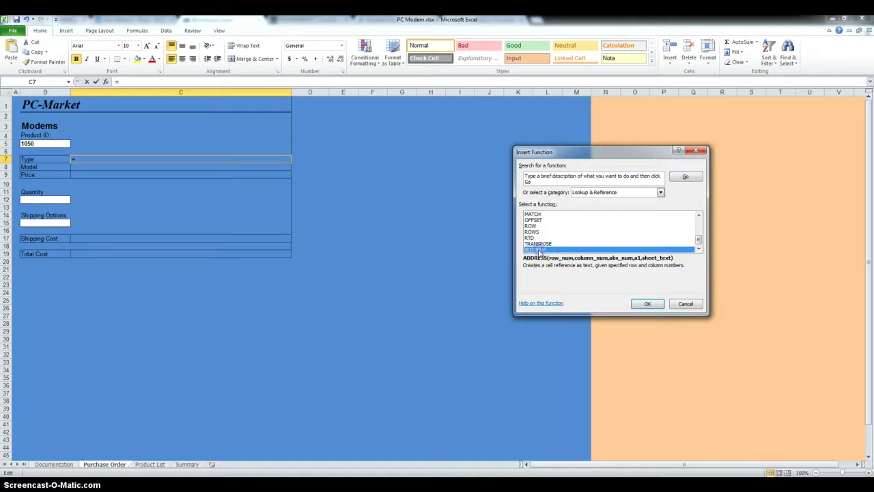
left_click(647, 303)
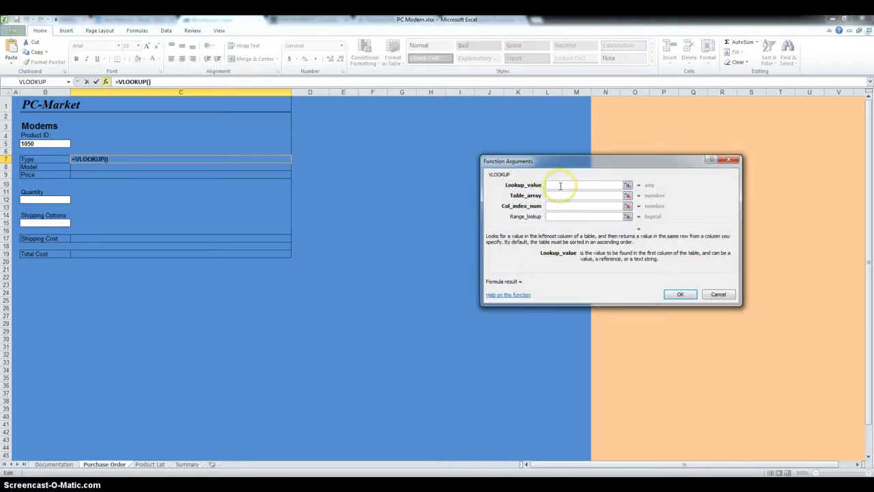
Step: Set VLOOKUP's arguments to $B$5, ProductPrice and column 2 so C7 shows ISDN/DSL
left_click(562, 184)
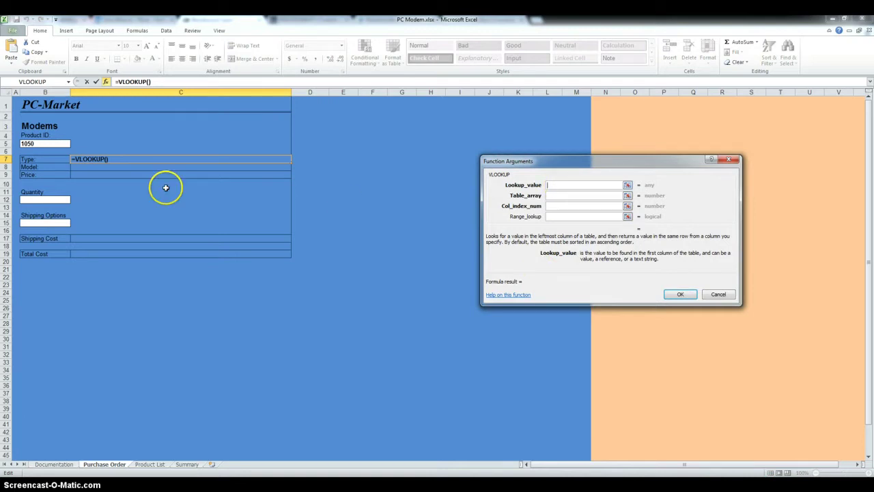
left_click(35, 141)
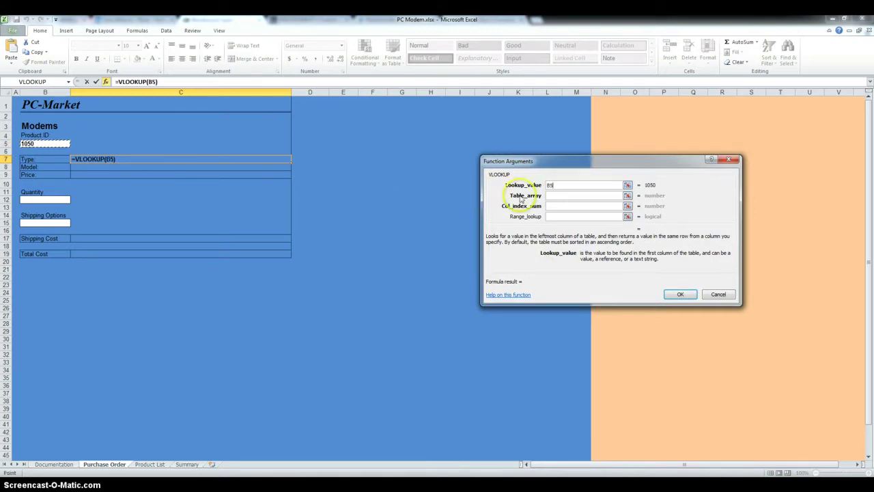
left_click(550, 186)
key("F4")
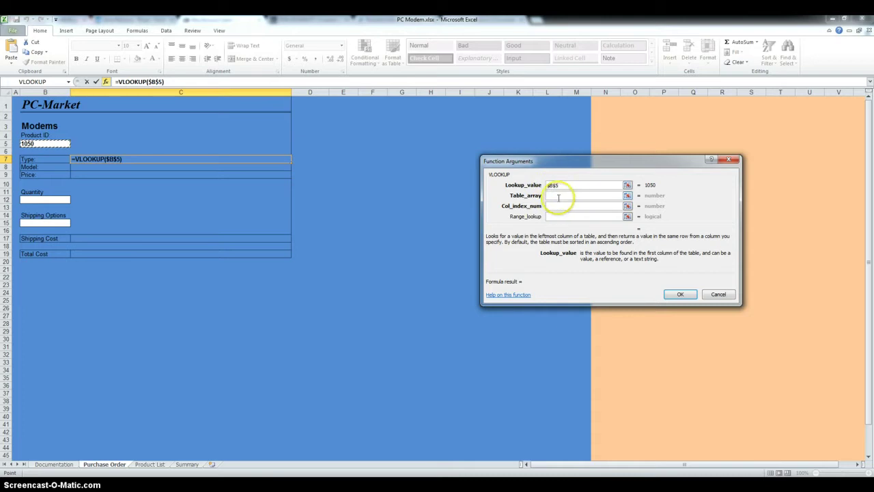
left_click(559, 197)
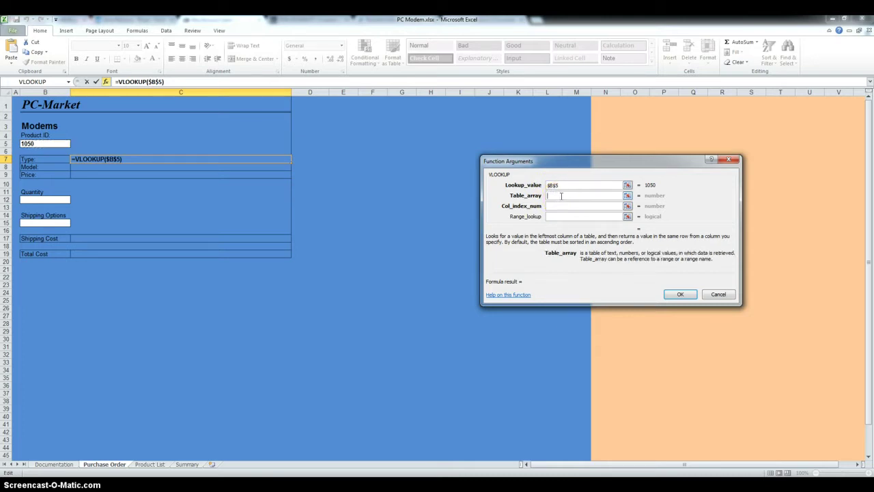
left_click(566, 194)
type("ProductPri")
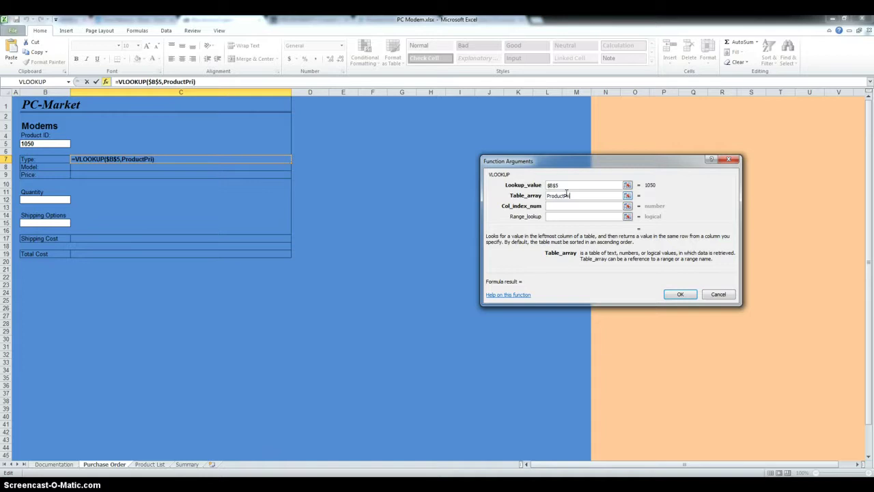
type("ce")
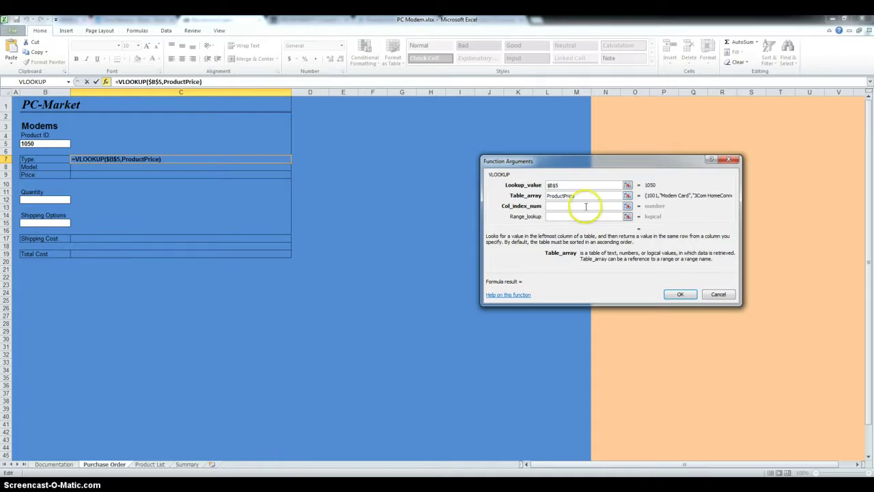
left_click(583, 205)
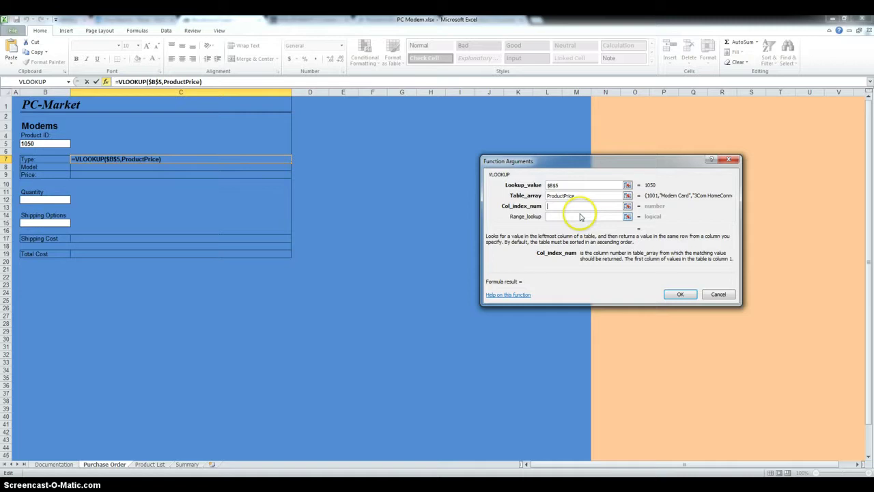
type("2")
left_click(680, 293)
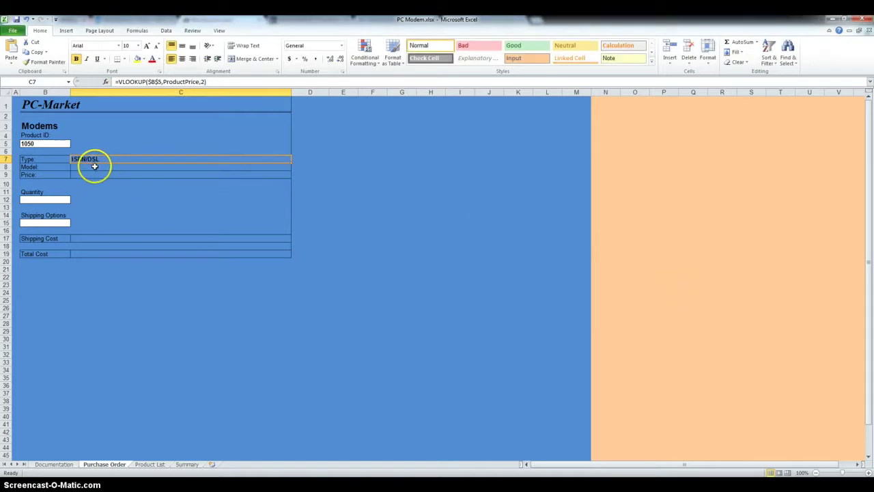
Step: Fill the Type lookup from C7 down into the Model and Price cells C8:C9
left_click(95, 167)
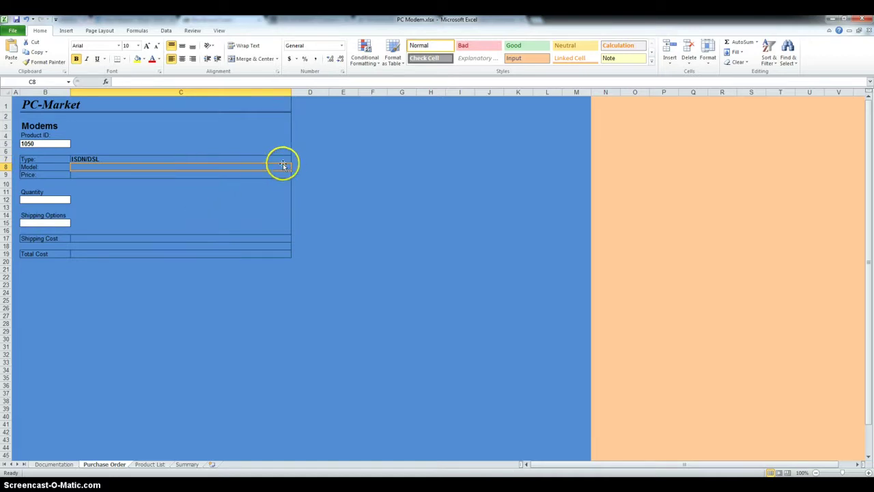
left_click(218, 157)
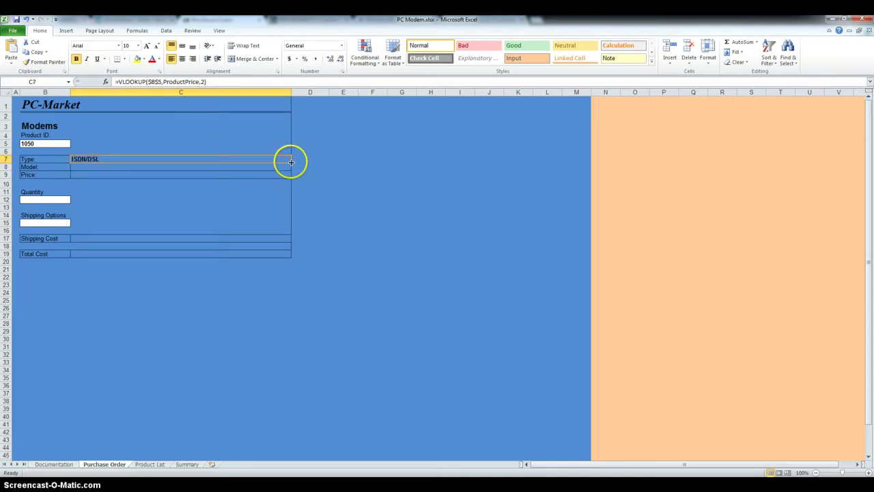
left_click_drag(291, 162, 289, 180)
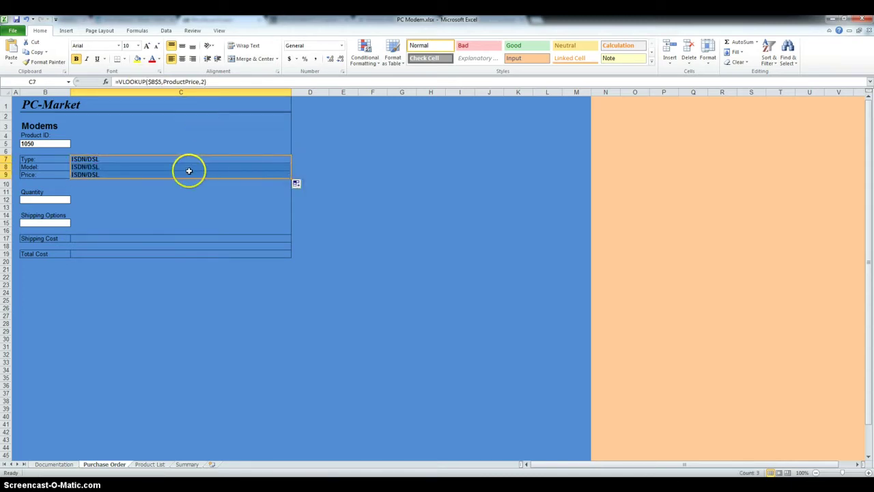
Step: Change the Model lookup to column 3 and the Price lookup to column 4
left_click(189, 170)
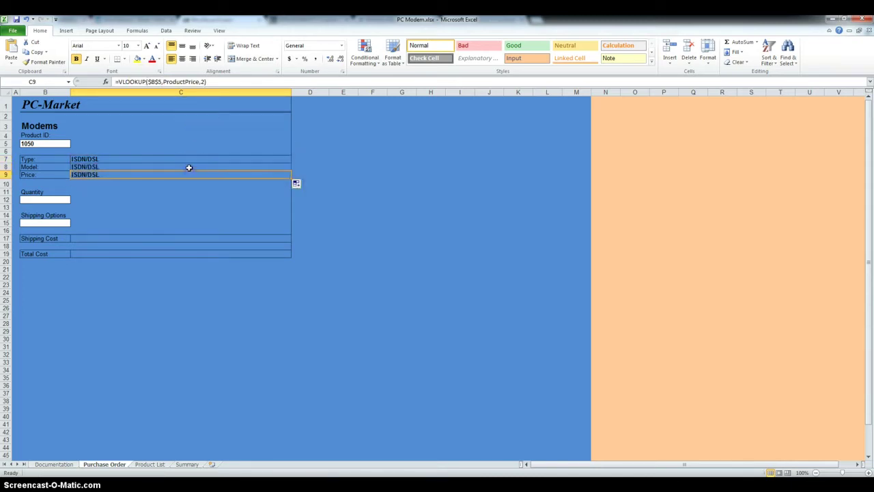
left_click(205, 82)
key("BackSpace")
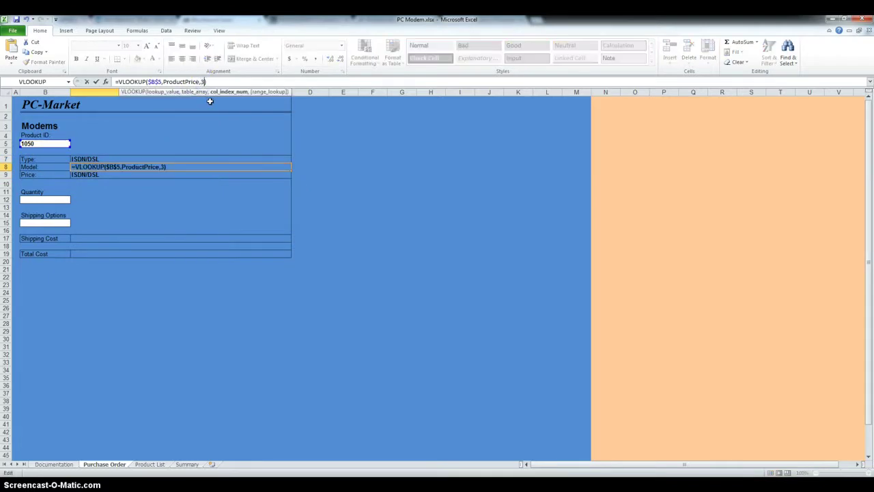
left_click(141, 174)
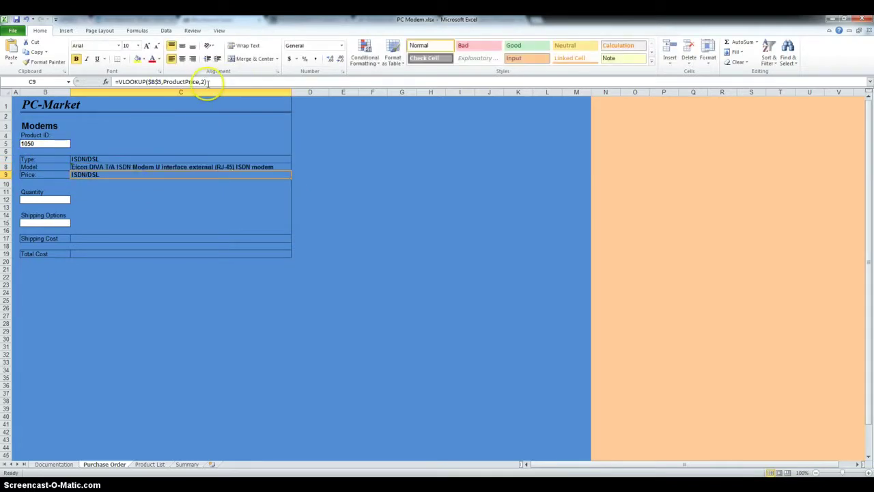
left_click(208, 82)
key("BackSpace")
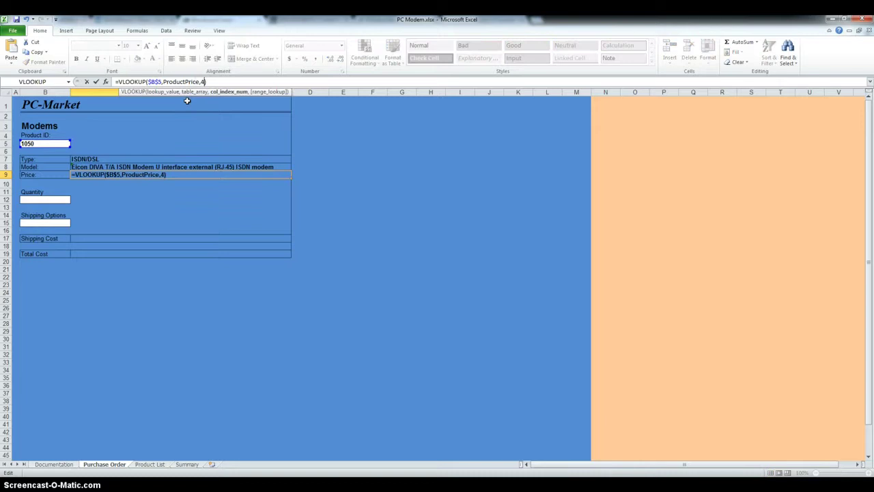
type("4")
key("Return")
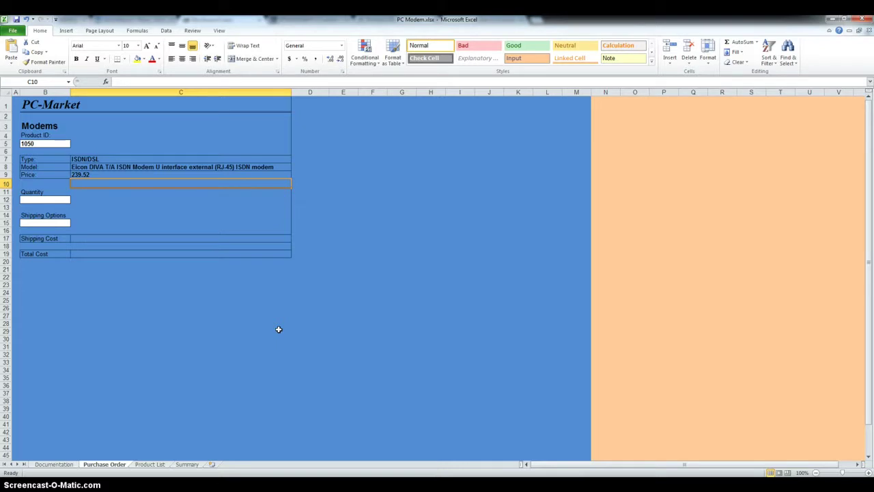
Step: Wrap C7's VLOOKUP in IFERROR with the fallback text "Product ID not found"
left_click(113, 158)
left_click(116, 82)
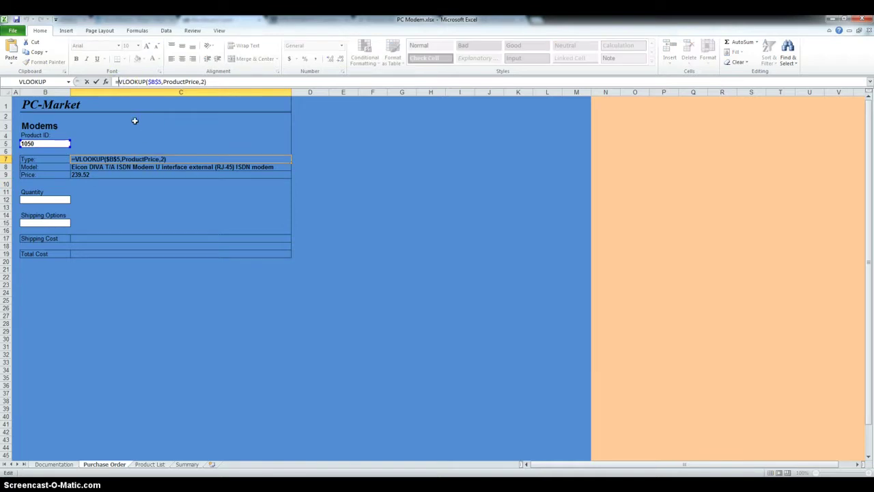
type("IFERROR")
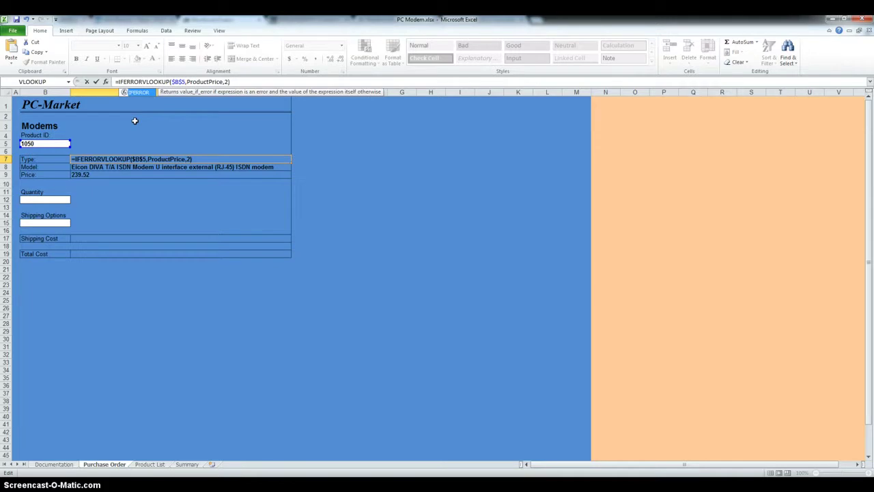
type("(")
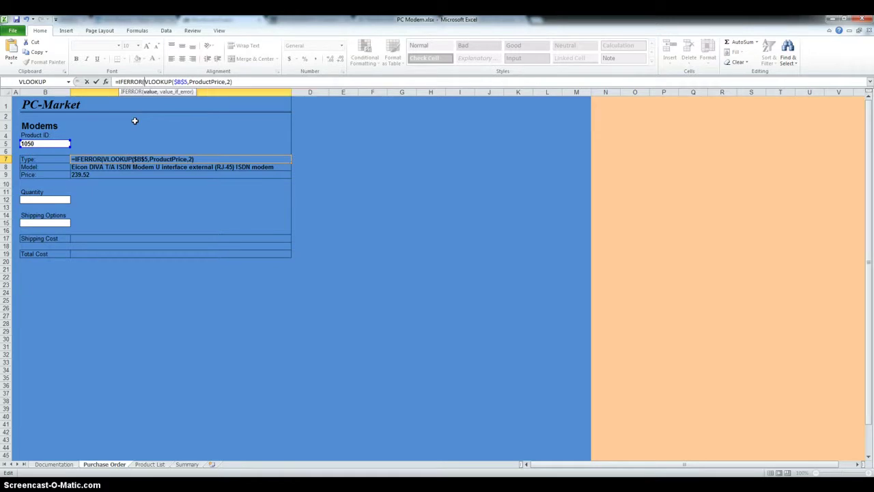
left_click(229, 82)
type(",")
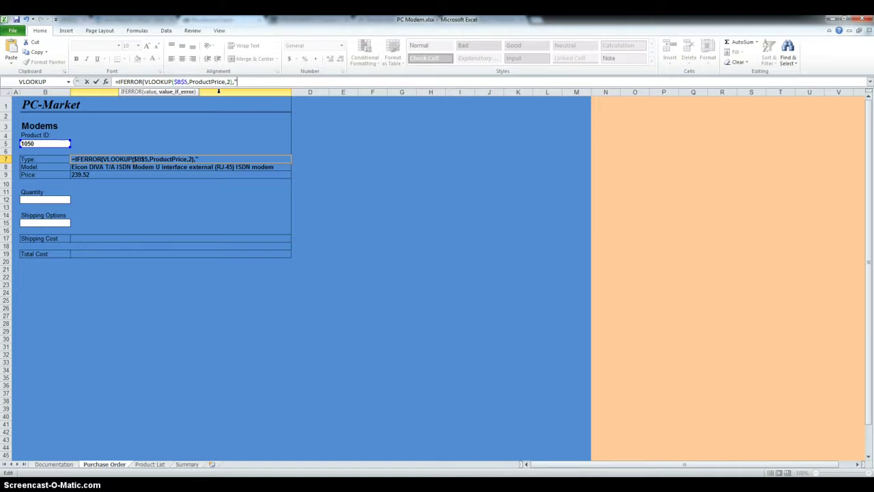
type("\"Product ID not found\"")
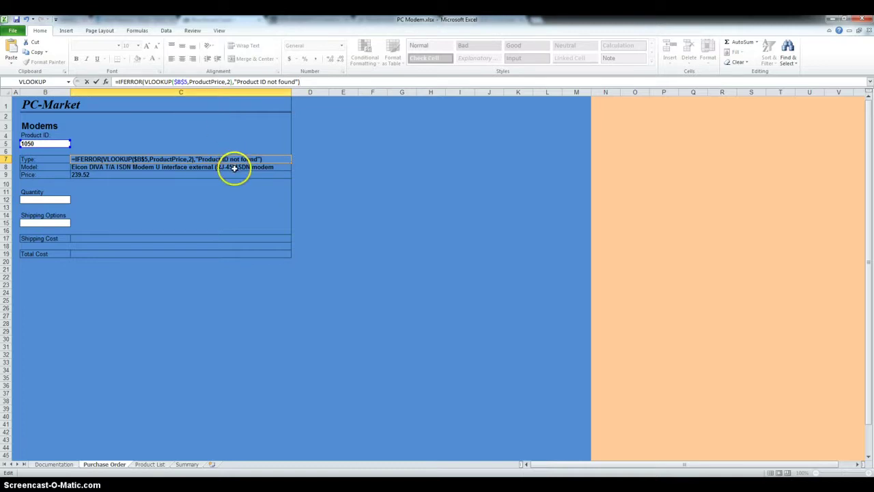
key("Return")
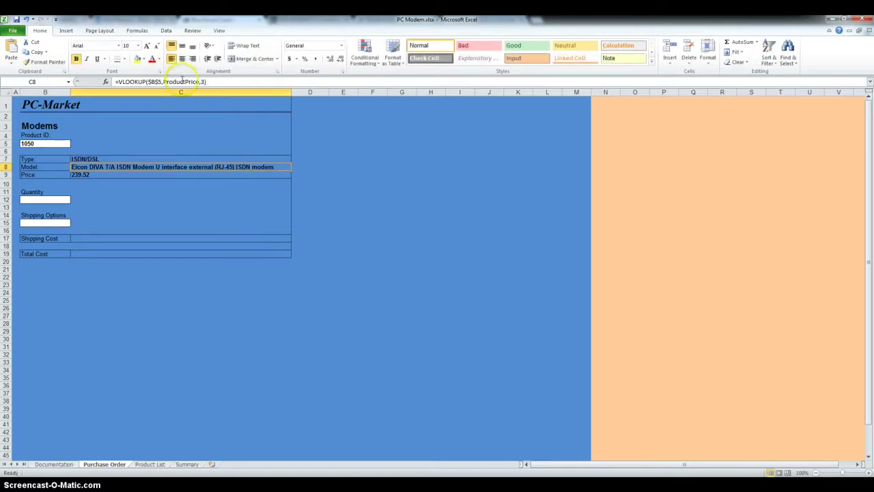
Step: Fill the IFERROR Type formula down to C8:C9 and set the Model lookup column to 3
left_click(185, 160)
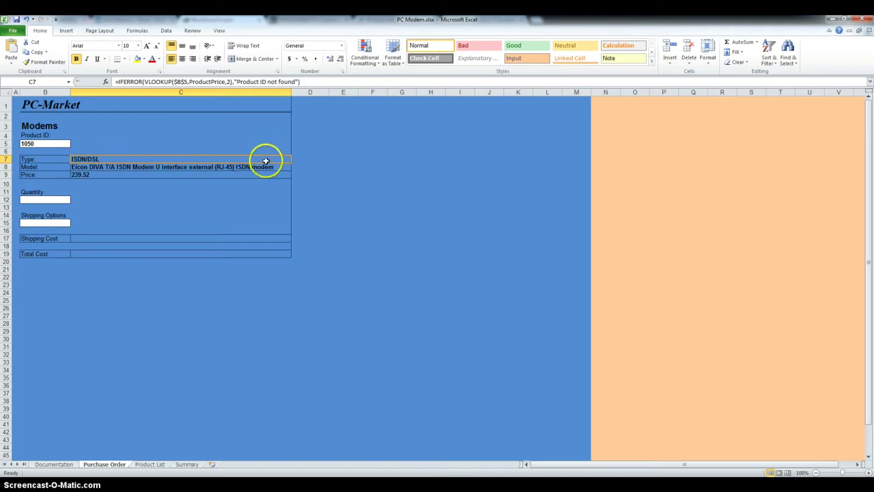
left_click_drag(292, 165, 292, 179)
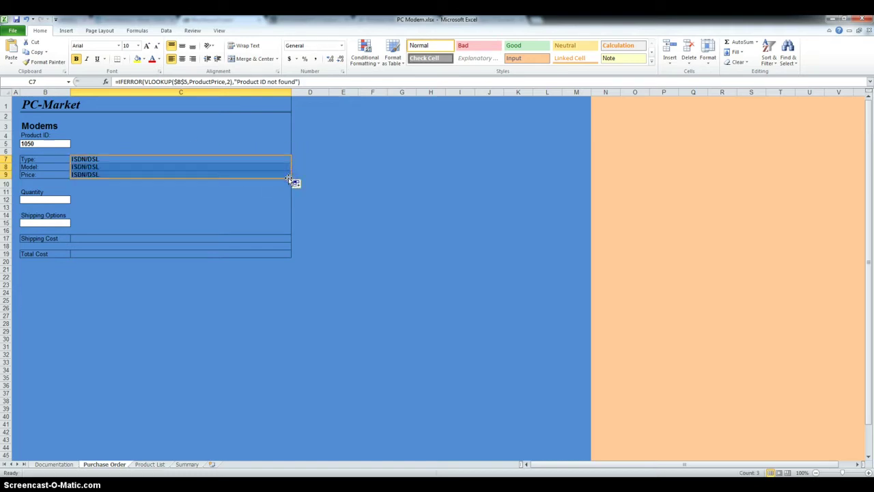
left_click(227, 167)
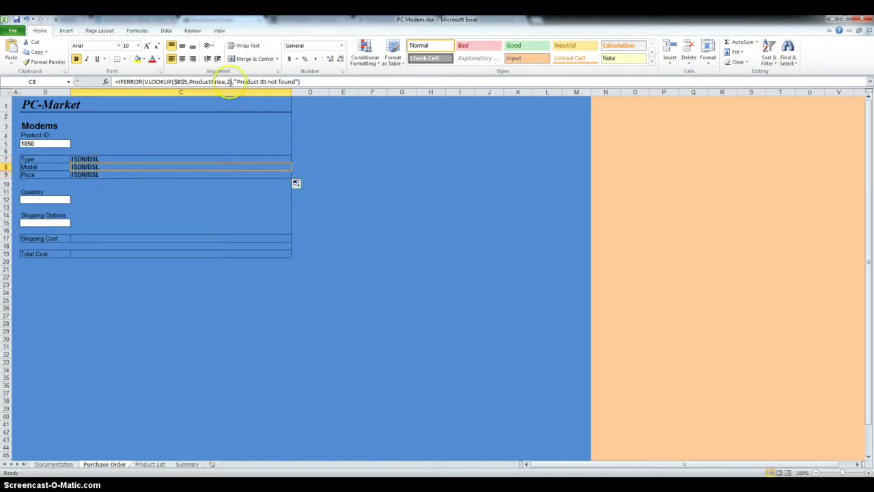
double_click(228, 82)
type("3")
left_click(249, 97)
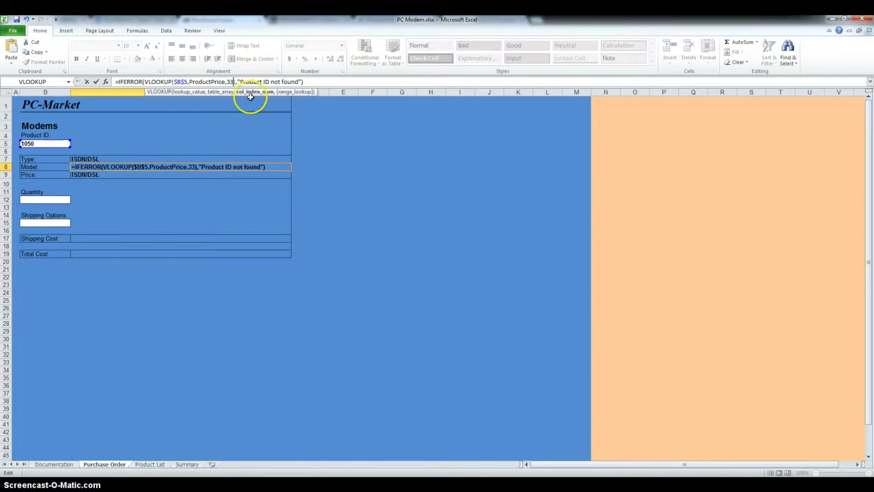
left_click(171, 176)
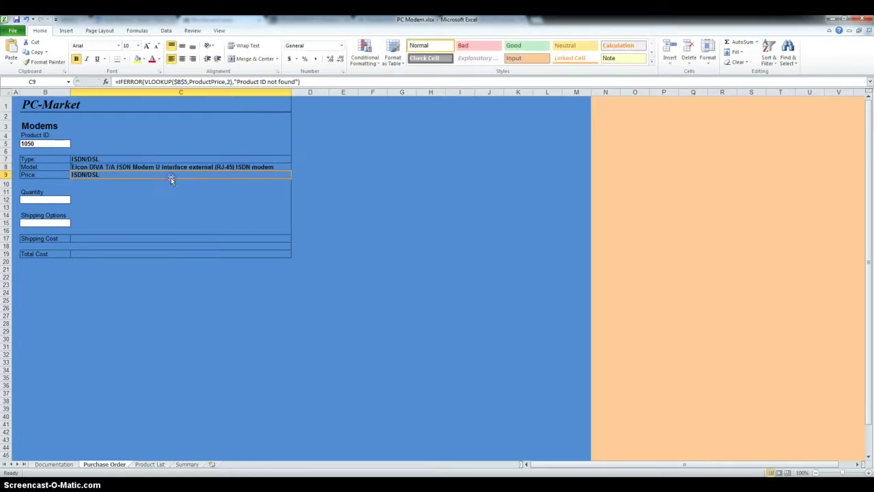
Step: Re-enter column index 2 in the Price lookup formula in C9
double_click(227, 81)
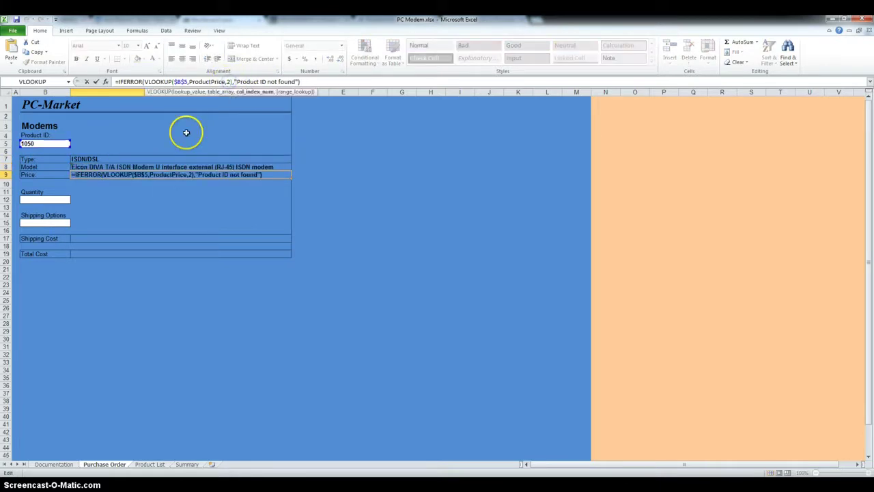
key("BackSpace")
type("2")
key("Return")
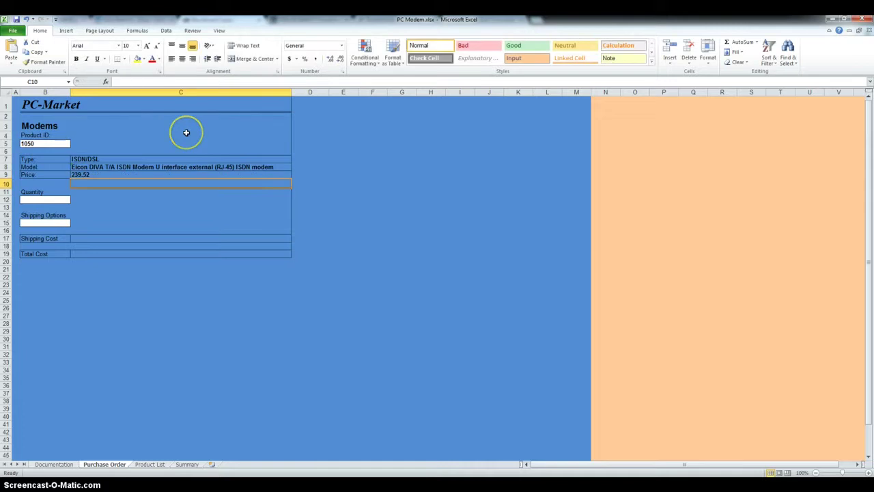
left_click(45, 143)
left_click(31, 129)
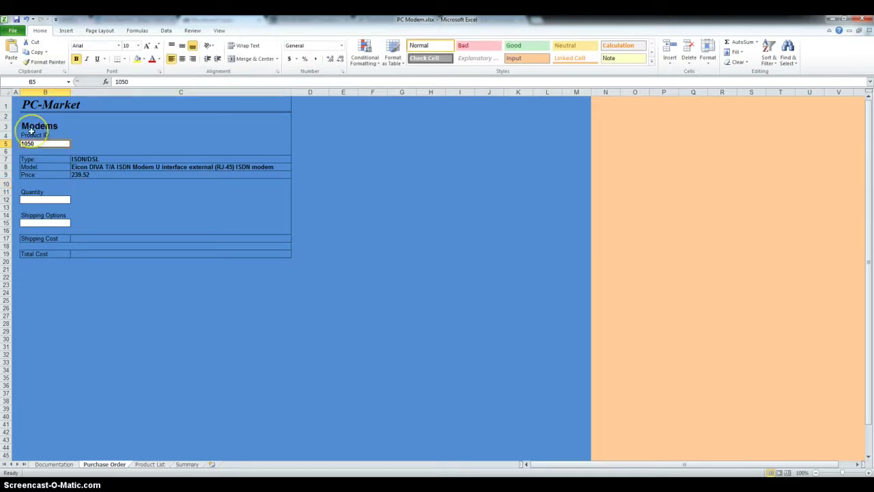
key("BackSpace")
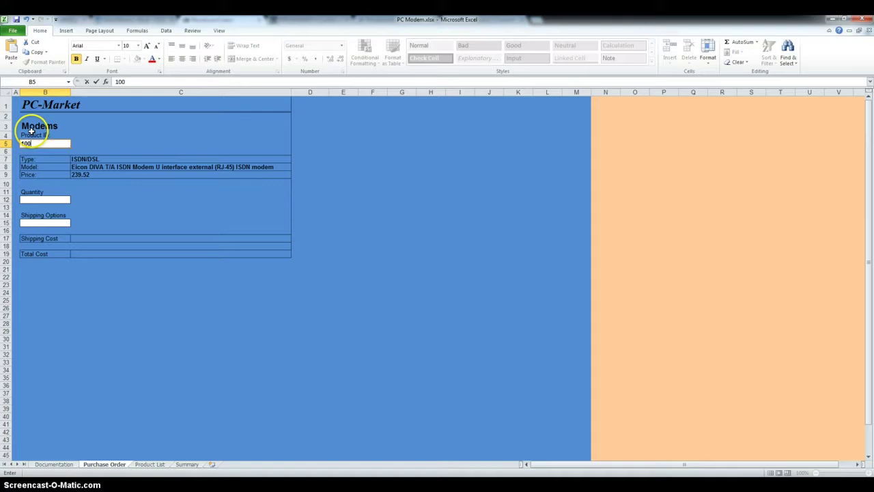
type("100")
key("Return")
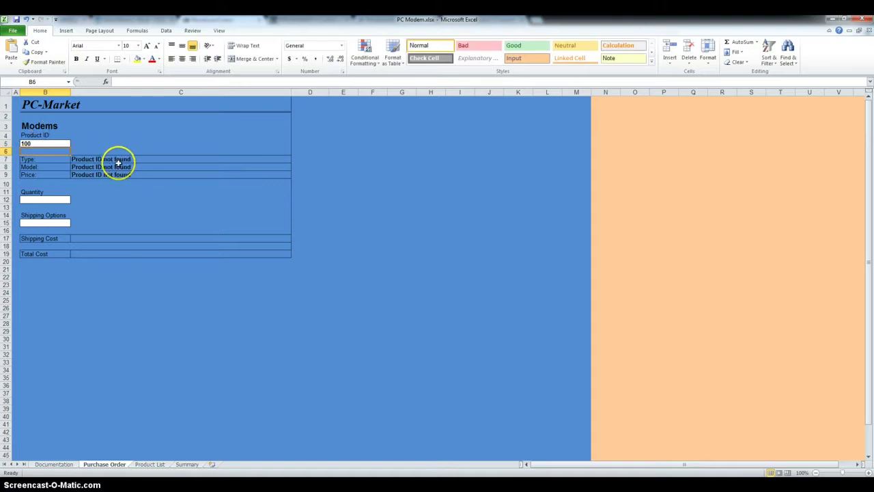
left_click(44, 143)
key("BackSpace")
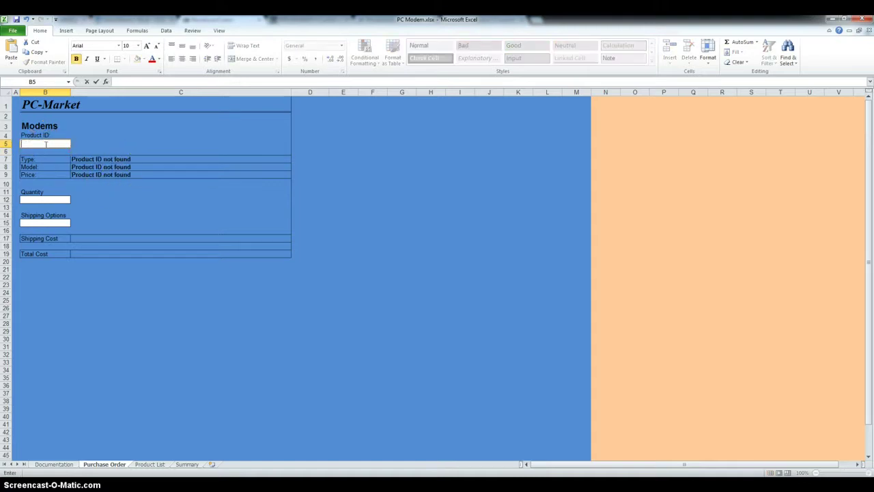
type("1050")
key("Return")
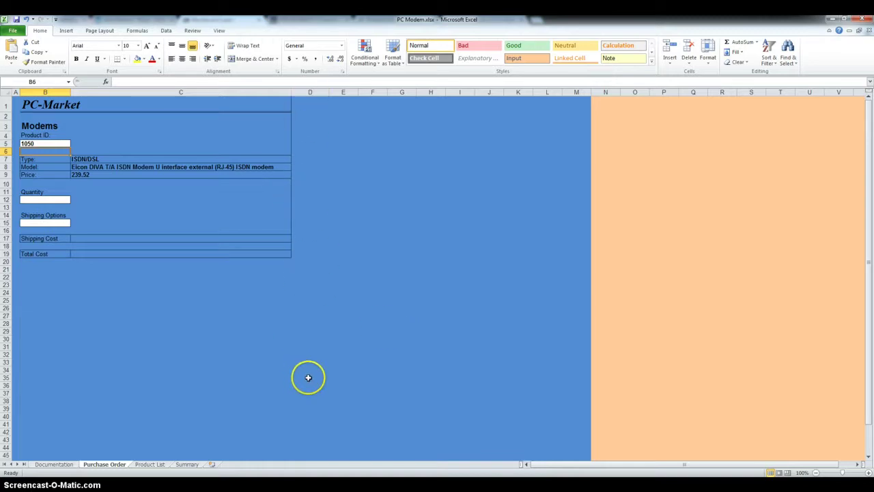
Step: Type the shipping options Standard, Express and Overnight down cells D40 to D42
left_click(311, 400)
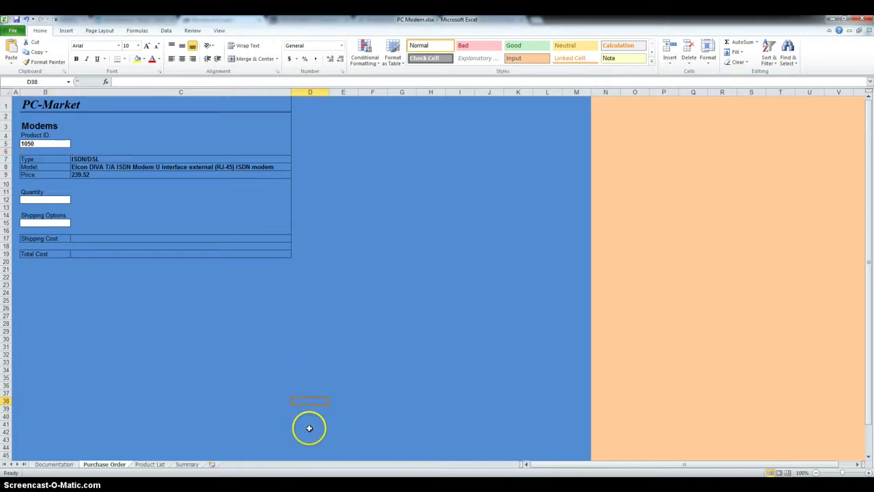
left_click(308, 415)
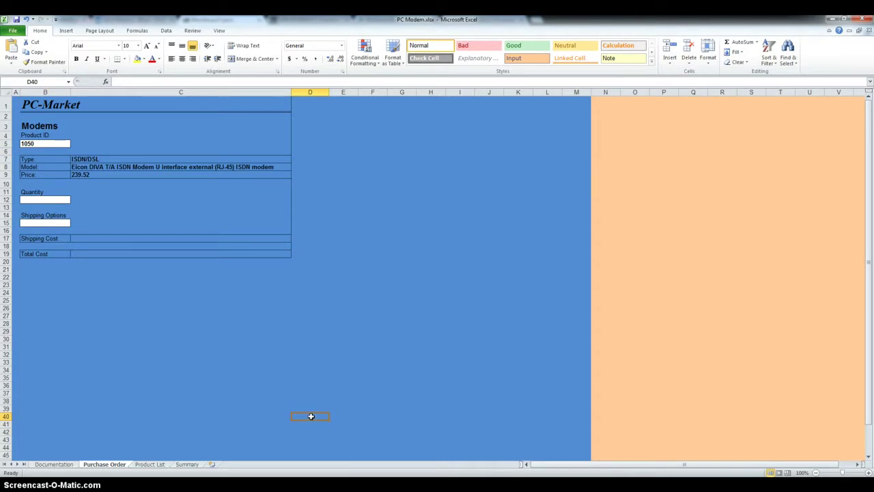
left_click(312, 418)
type("Standa")
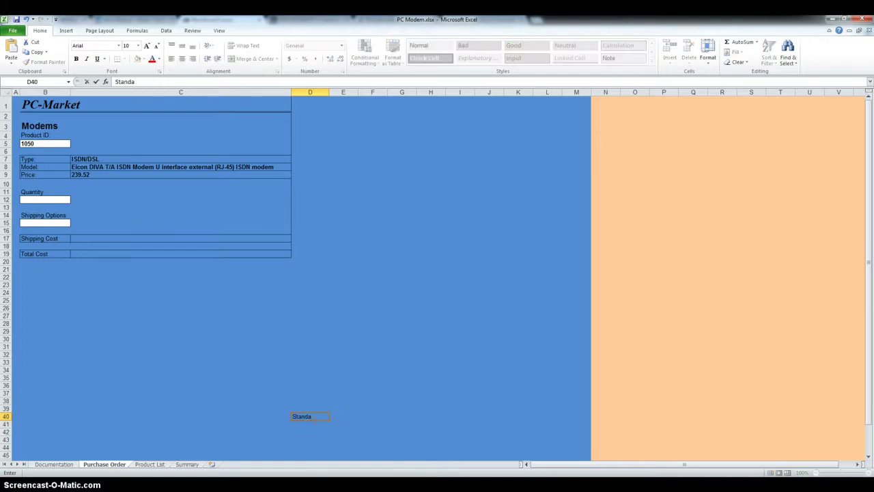
type("rd")
key("Return")
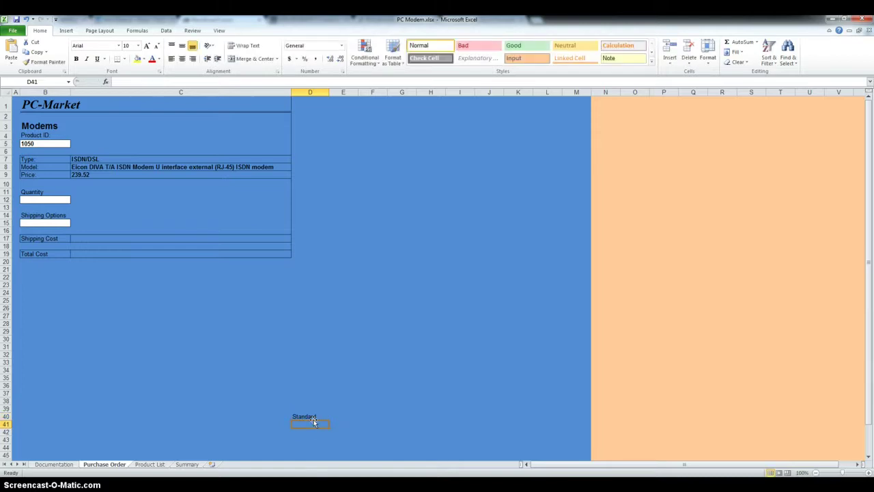
type("E")
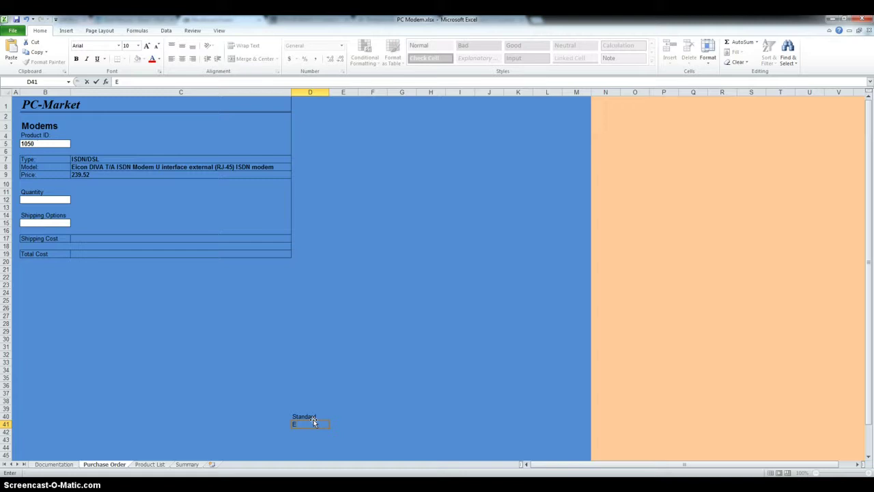
type("xpress")
key("Return")
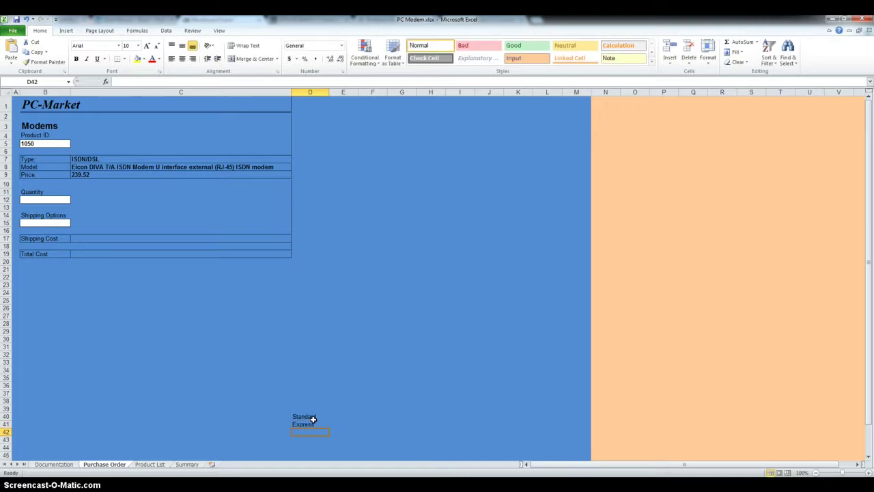
type("Ov")
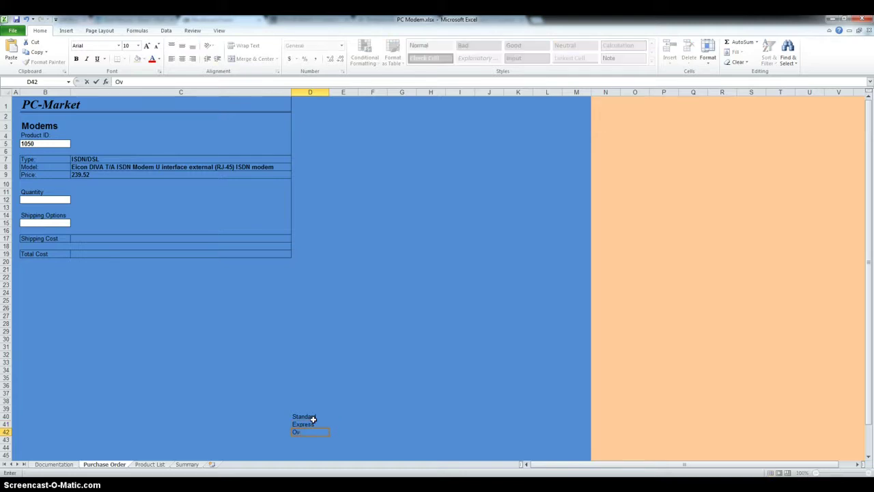
type("ernight")
Step: Enter the costs 9.5, 14.5 and 18.5 in E40, E41 and E42
left_click(344, 416)
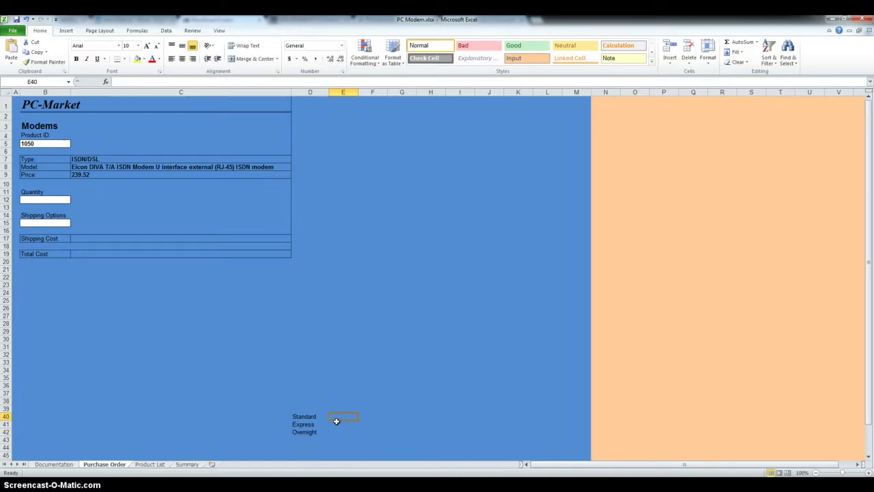
type("9.90")
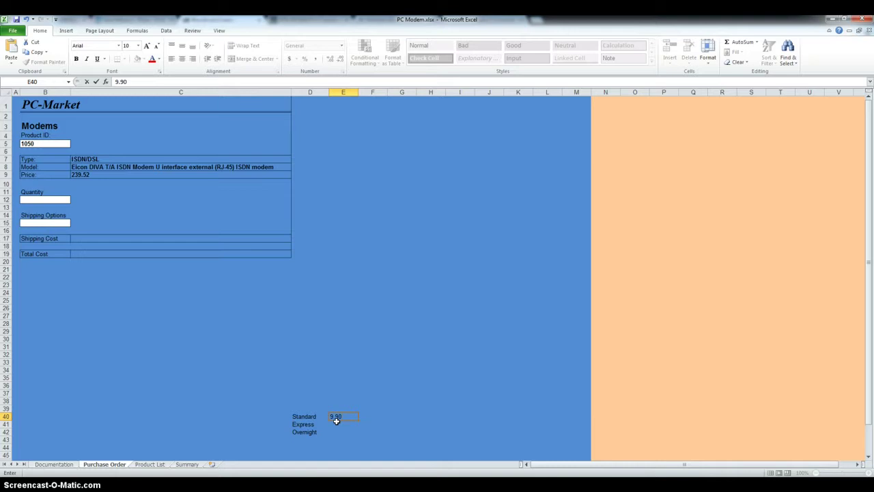
key("BackSpace")
key("BackSpace")
type("5")
key("Return")
type("14.5")
key("Return")
type("18")
key("Return")
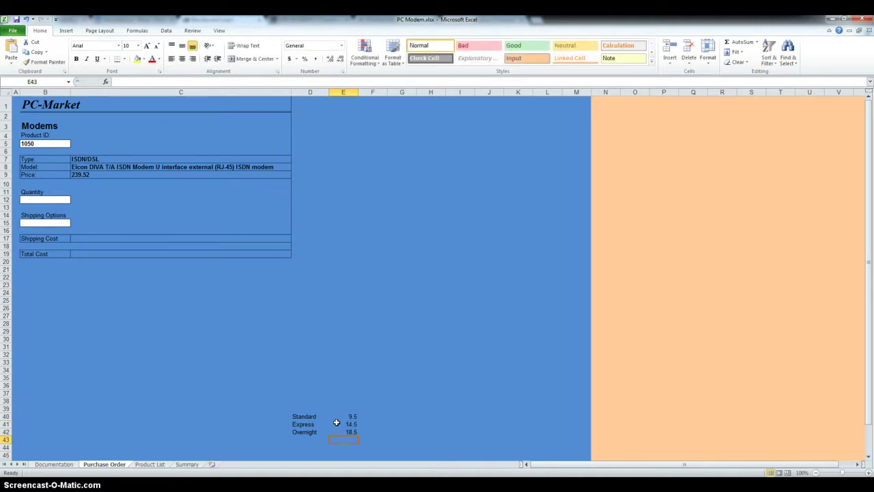
Step: Format E40:E42 as Currency so they read $9.50, $14.50 and $18.50
left_click(338, 417)
left_click_drag(343, 414, 342, 434)
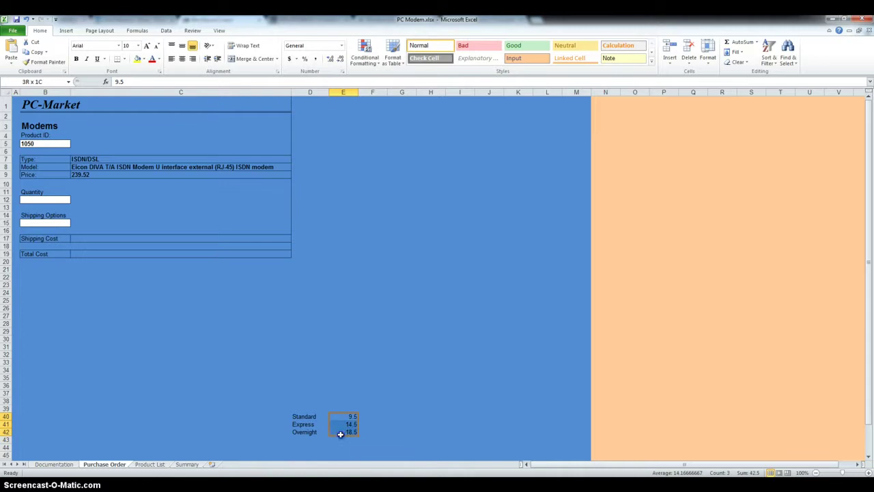
right_click(346, 421)
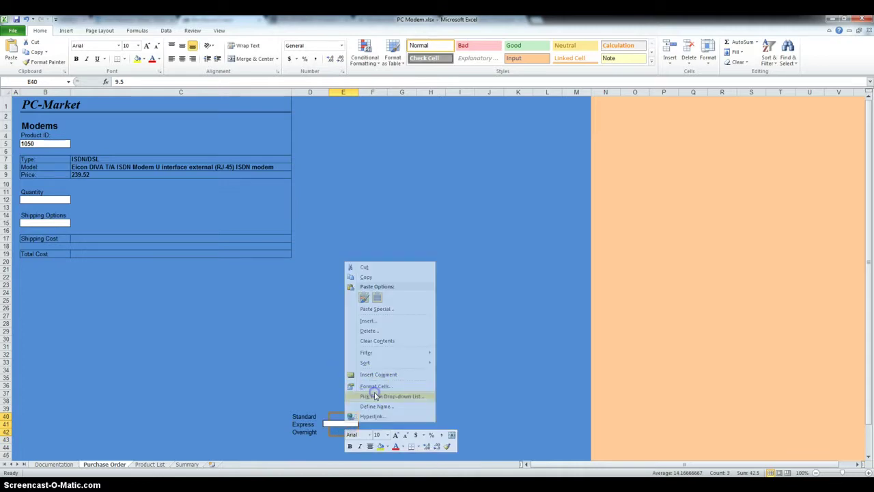
left_click(377, 396)
right_click(360, 429)
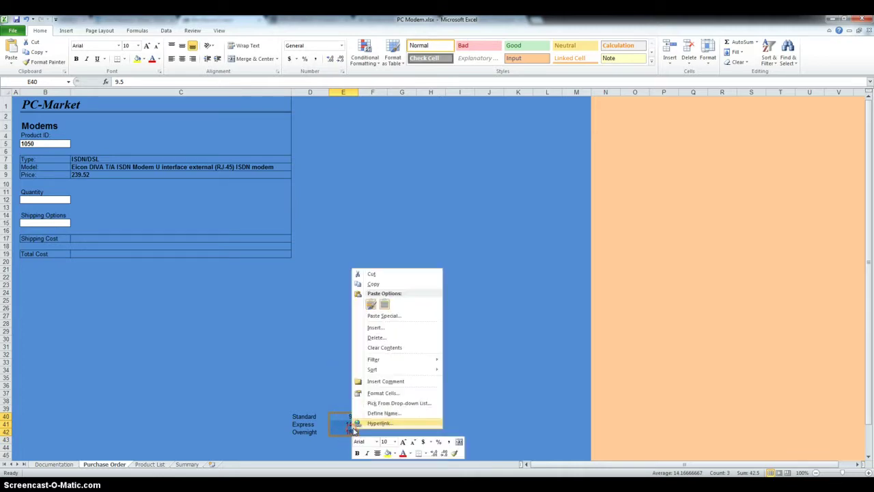
left_click(374, 391)
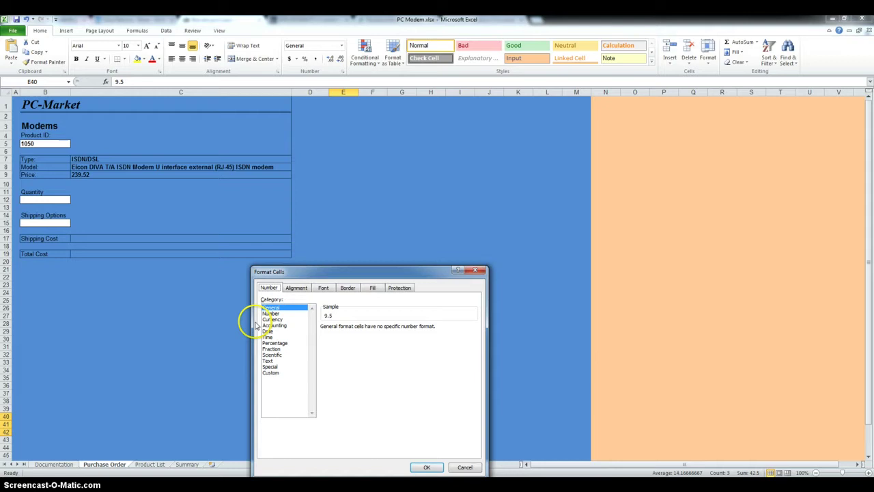
left_click(278, 319)
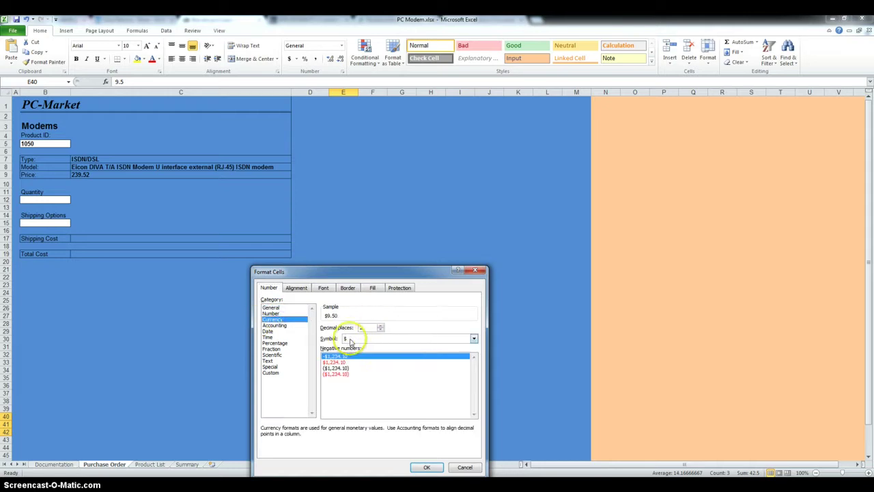
left_click(425, 468)
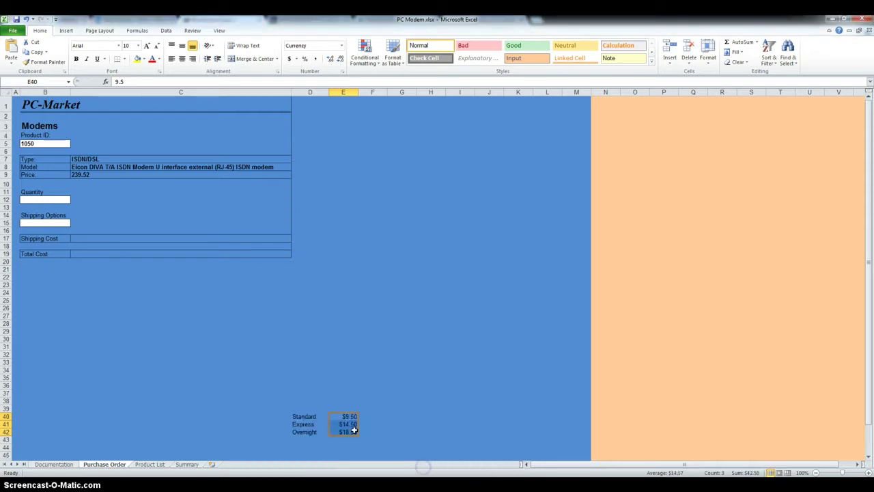
Step: Copy the Express shipping cost in E41
left_click(349, 424)
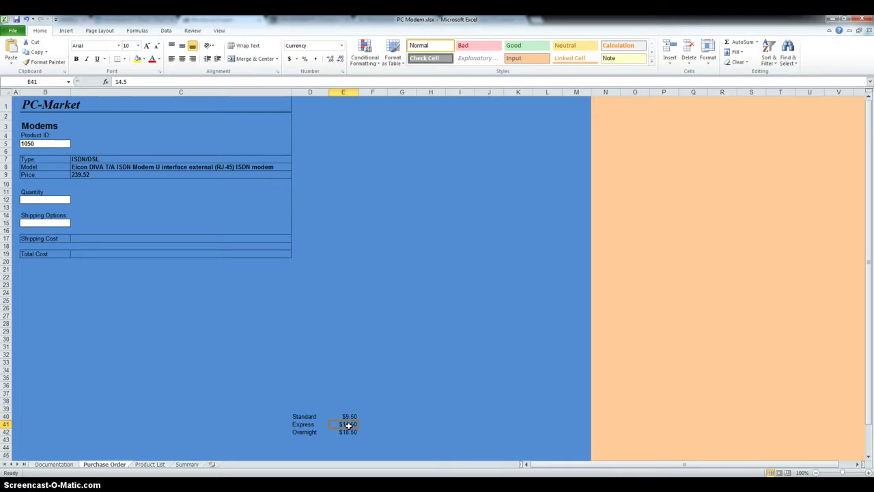
left_click(336, 425)
key("ctrl+c")
Step: In C17 start the formula =IF(B15="Standard",E40,IF(B15="Expres" for Shipping Cost
left_click(111, 238)
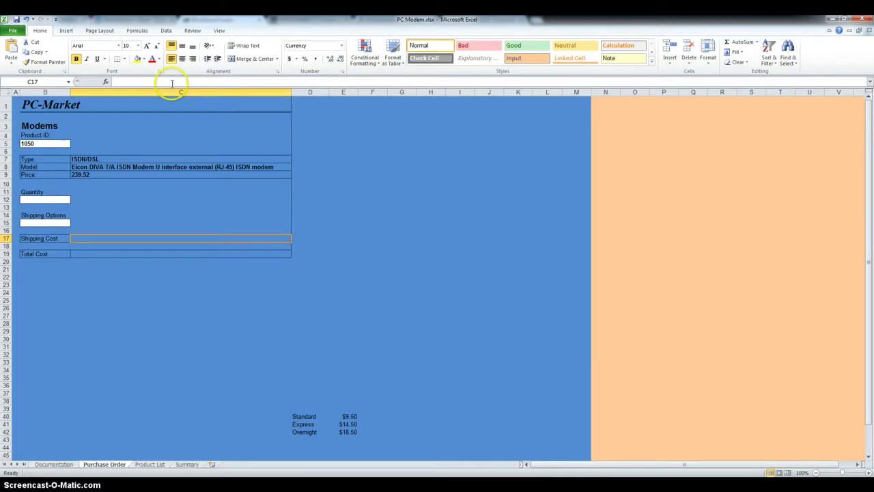
left_click(172, 82)
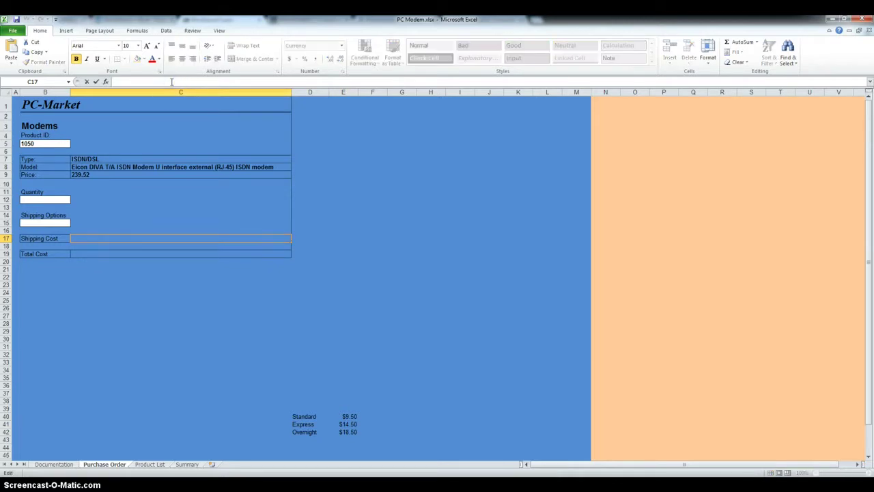
type("=")
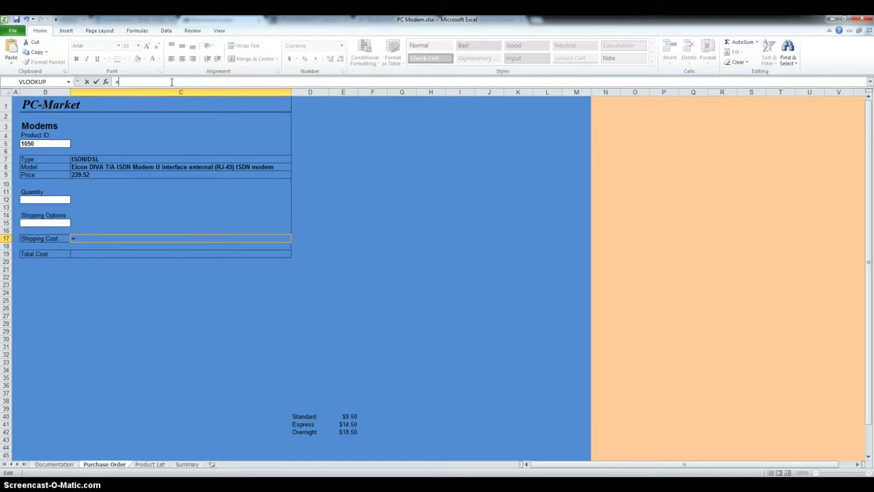
type("IF")
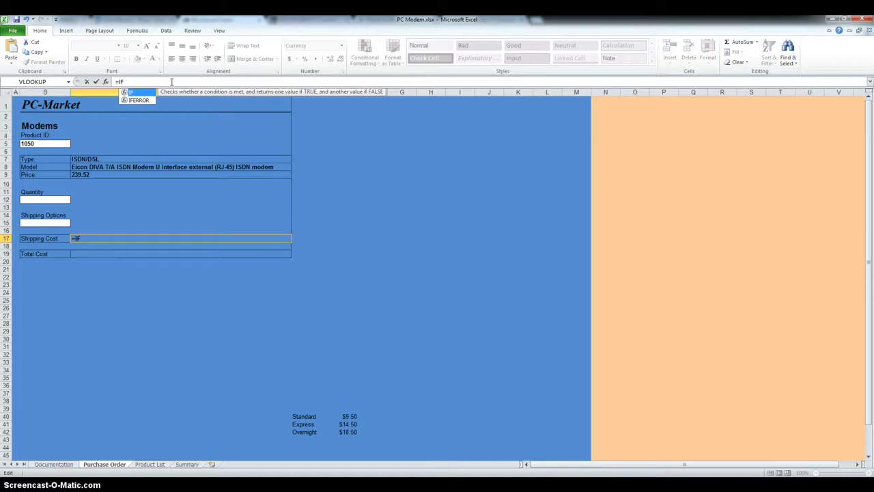
type("(")
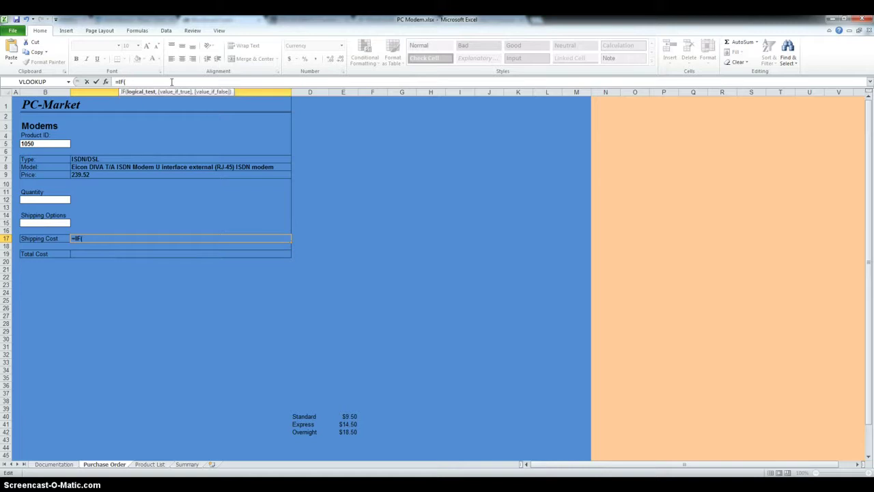
left_click(43, 224)
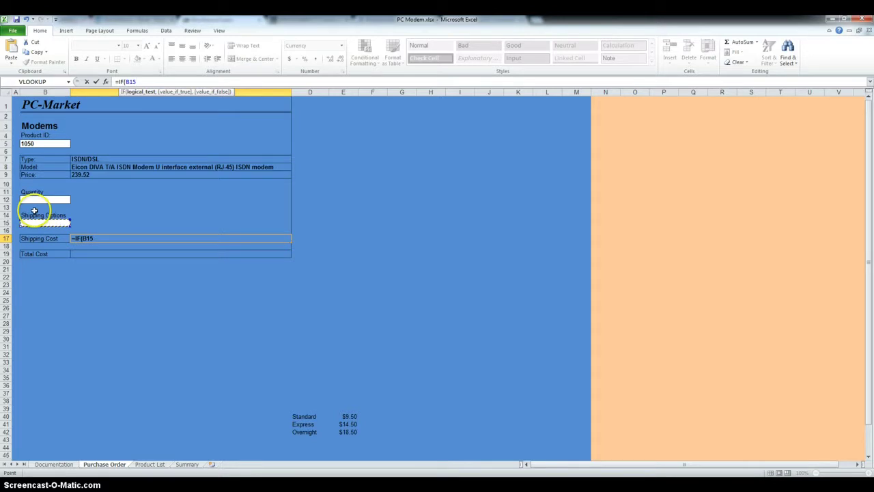
type("=\"S")
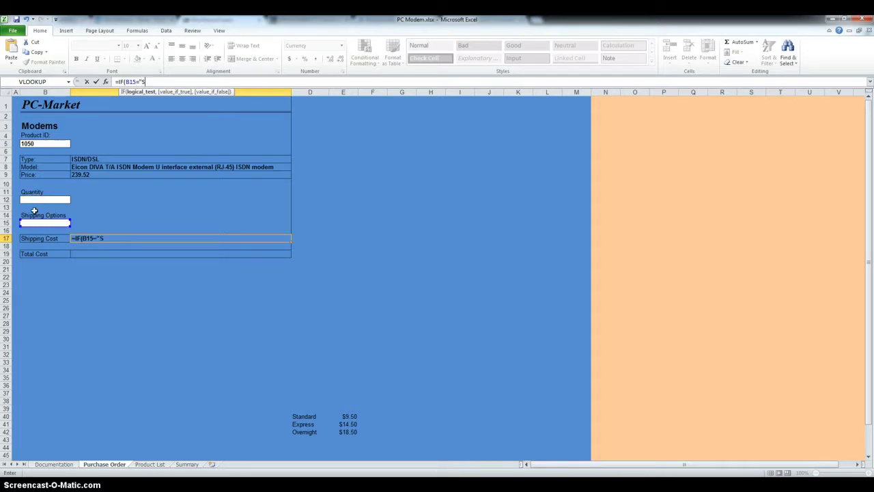
type("tandard\",")
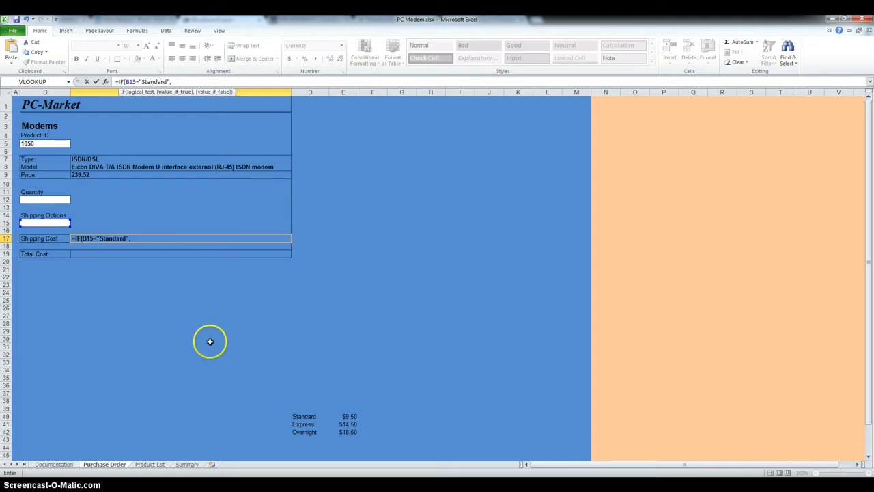
left_click(346, 415)
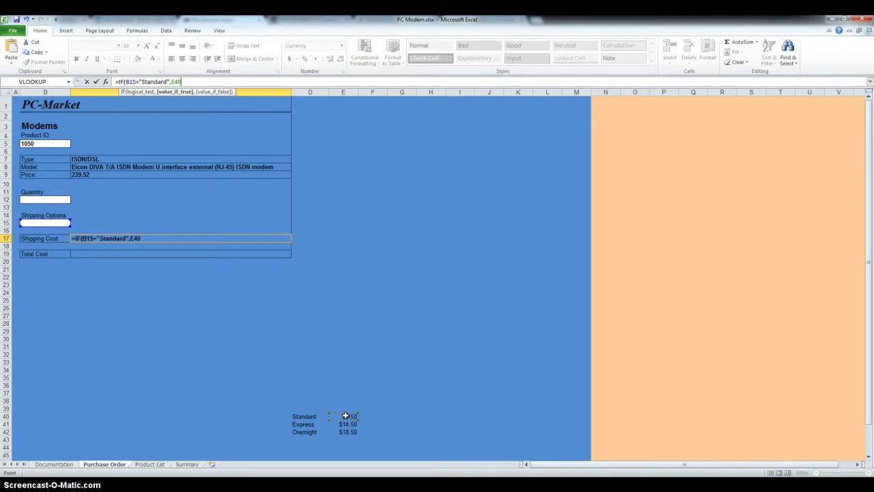
type(",IF(")
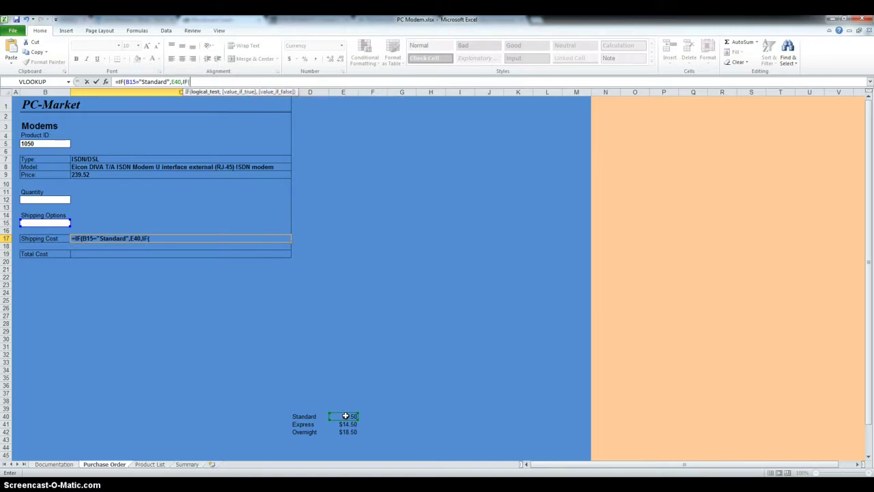
left_click(45, 223)
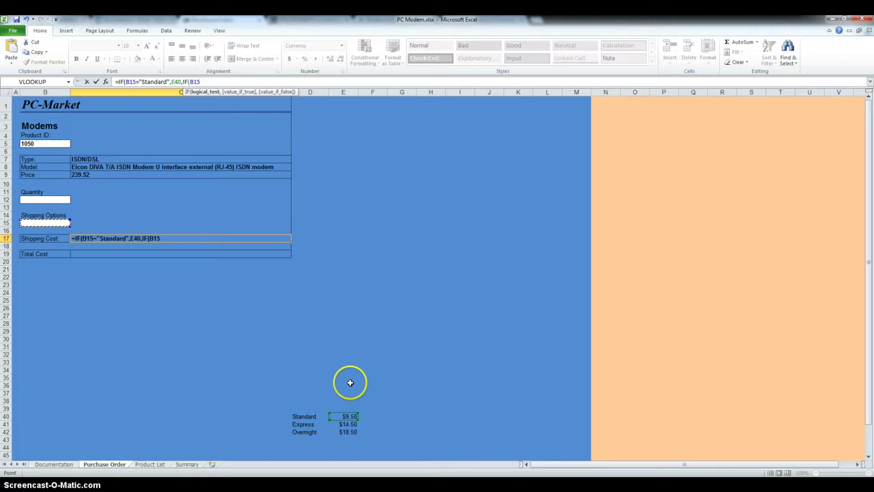
type("=\"")
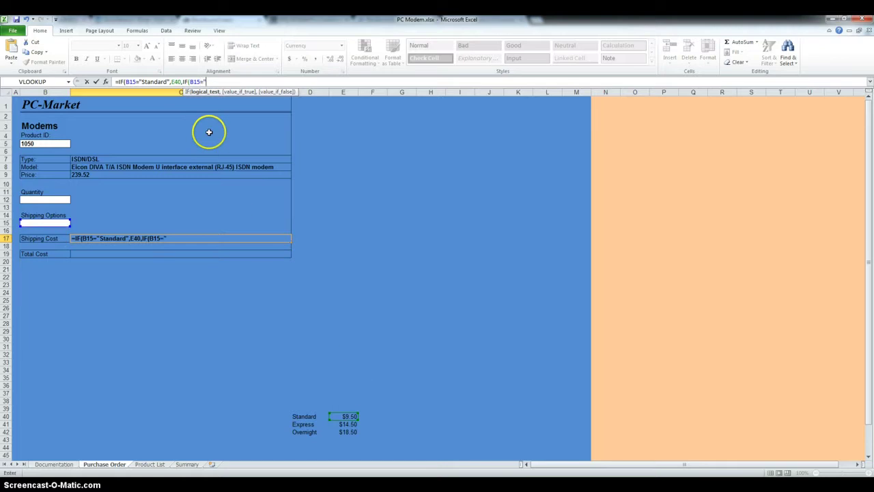
type("Expres\"")
Step: Dismiss the parenthesis warning and complete the "Express" branch returning E41
key("Return")
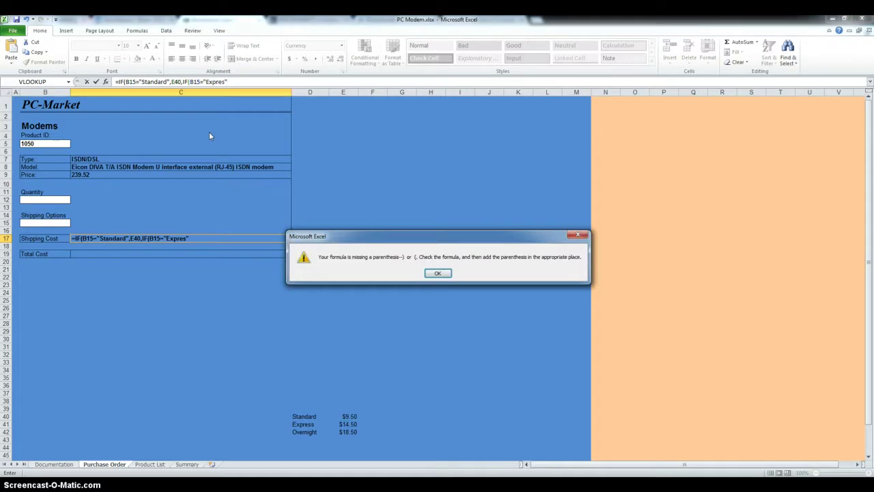
left_click(576, 235)
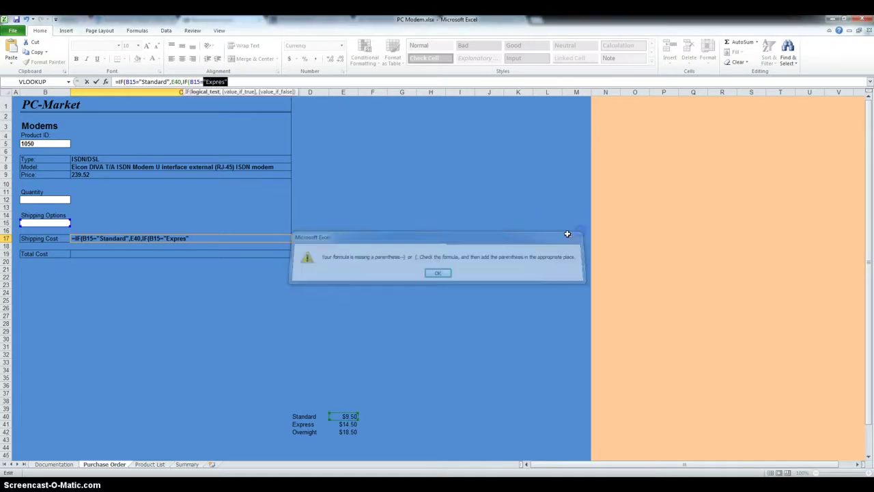
type("\"Express\"")
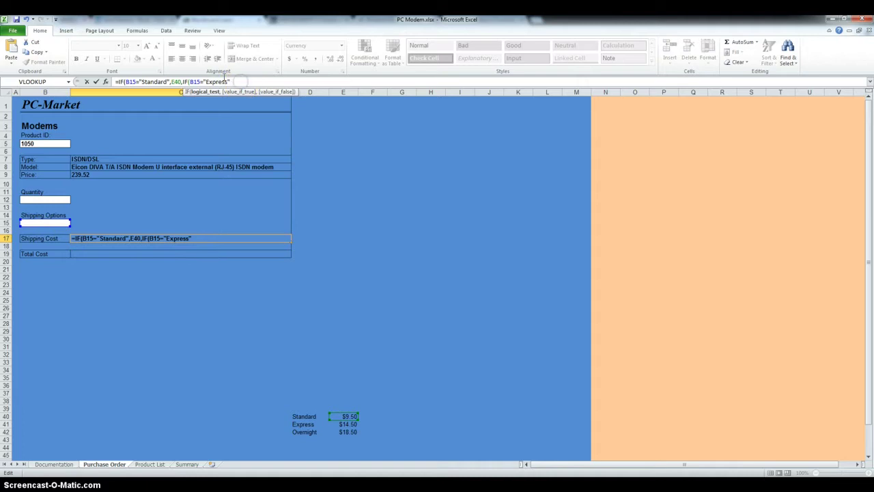
type(",")
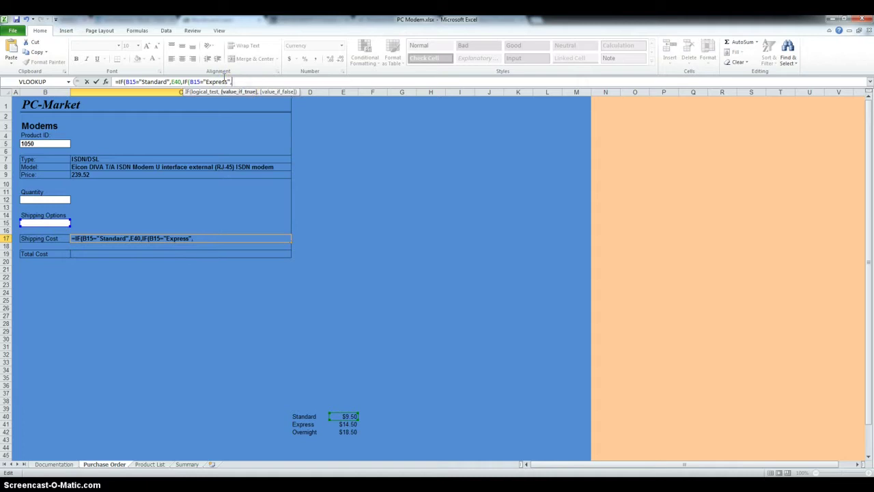
left_click(350, 424)
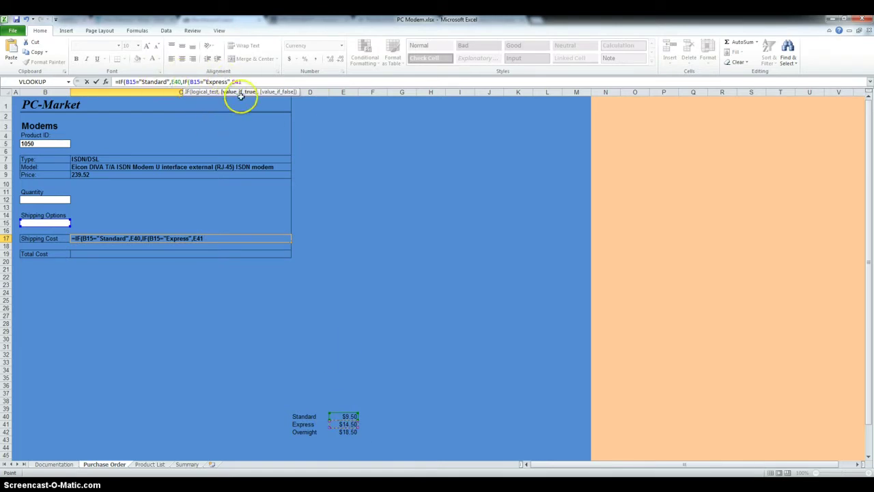
Step: Add an IF branch for "Overnight" returning E42, followed by a further IF
type(",")
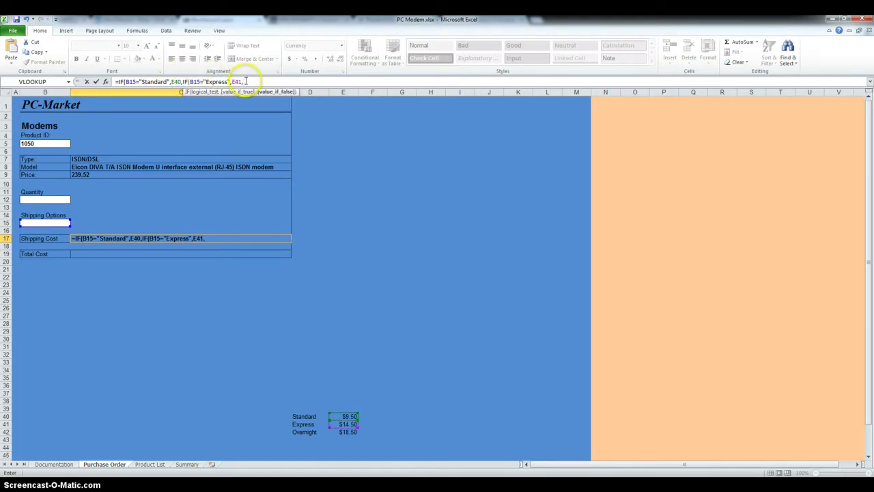
type("If")
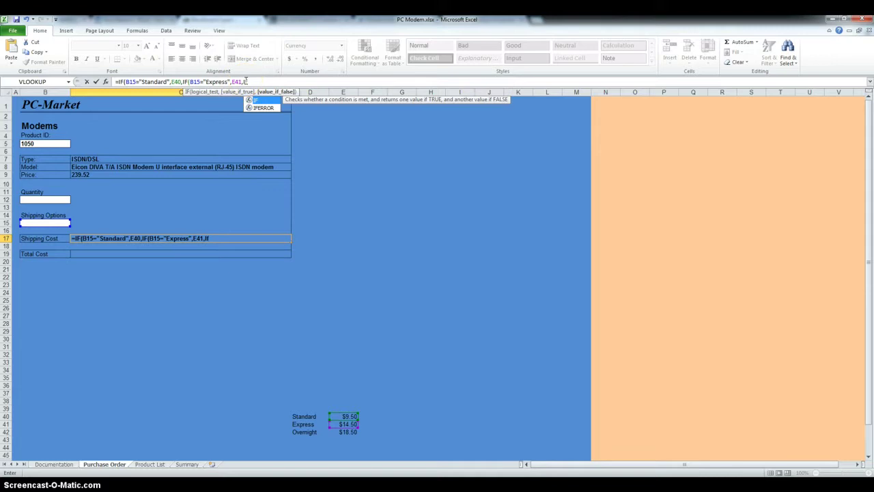
key("BackSpace")
type("F(")
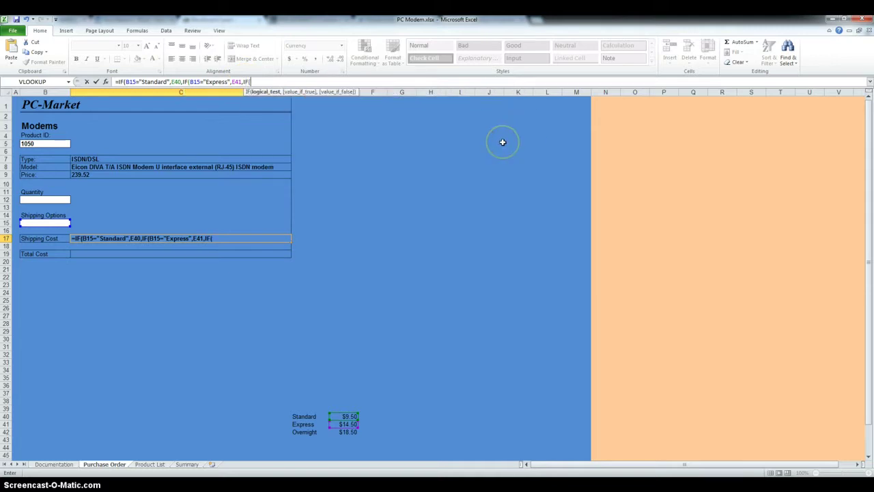
type("\"Overnight\"")
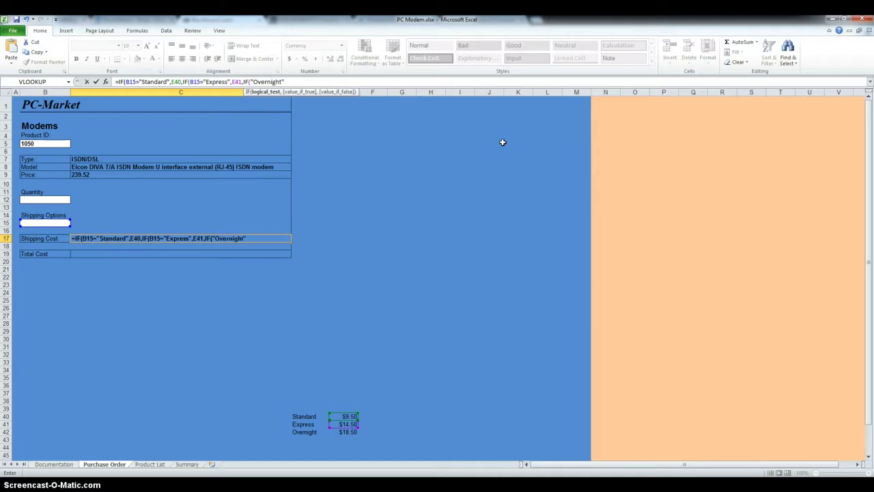
type(",")
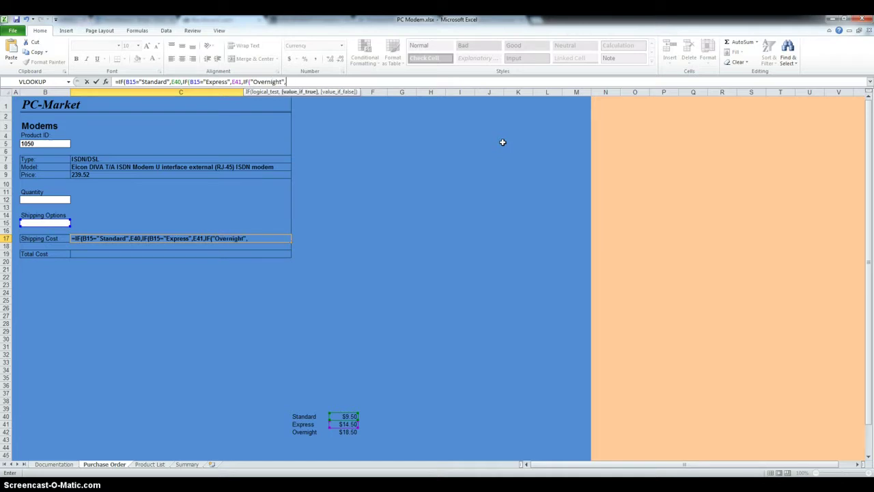
left_click(344, 431)
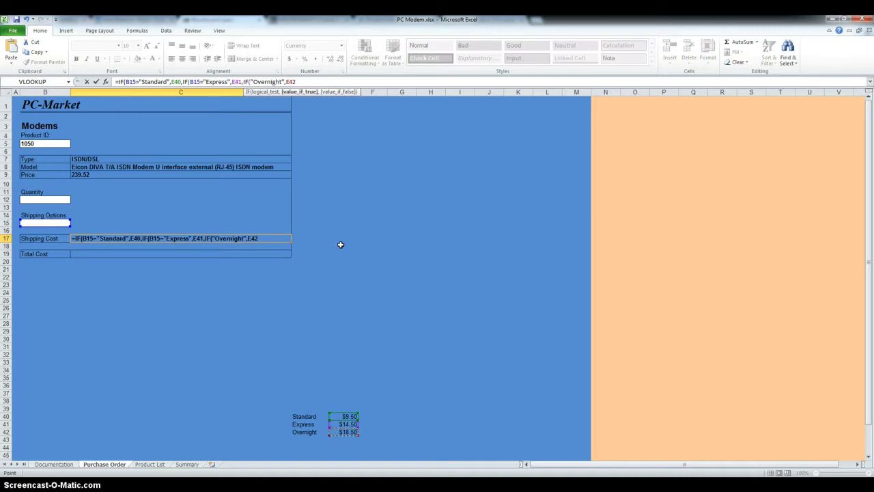
type(",IF")
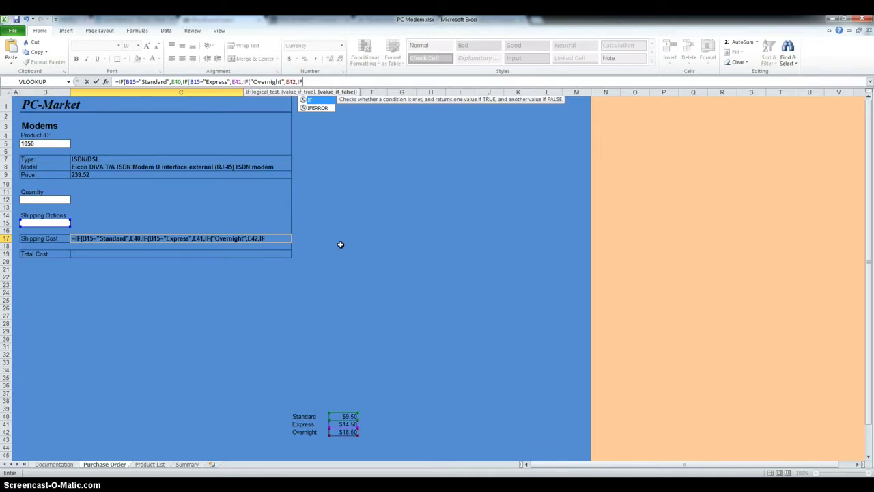
Step: Finish C17's shipping formula with an IF(B15="","","") branch and closing parentheses ))), then commit it
type("(")
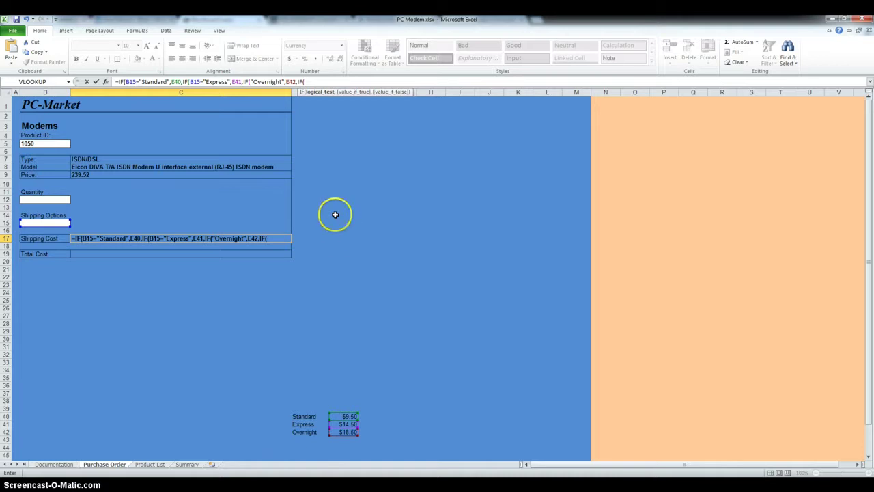
left_click(63, 223)
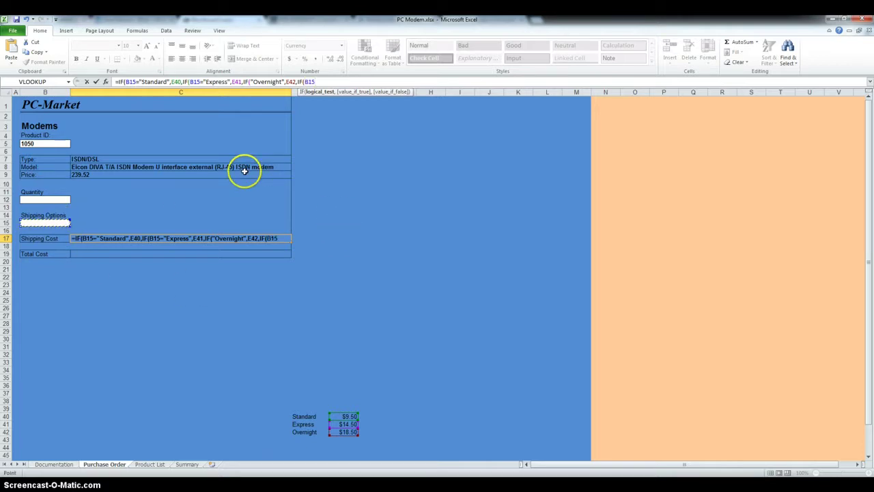
type("=\"\",\"\"")
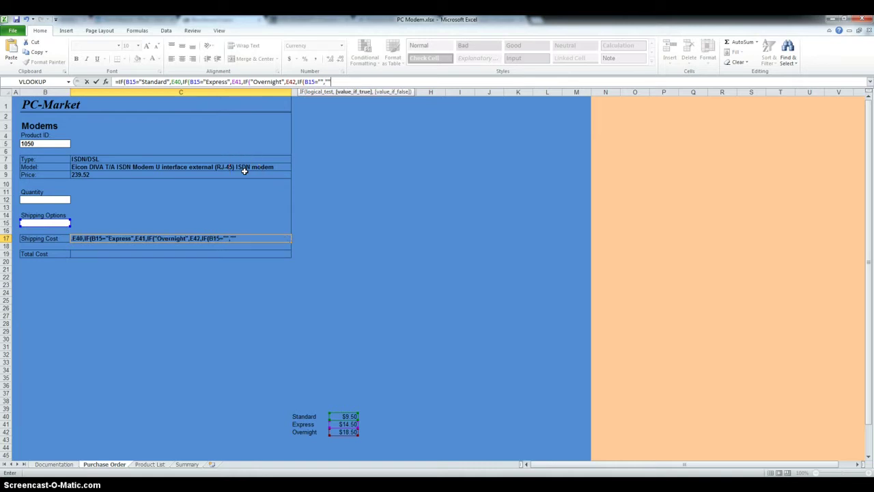
type(",\"\"")
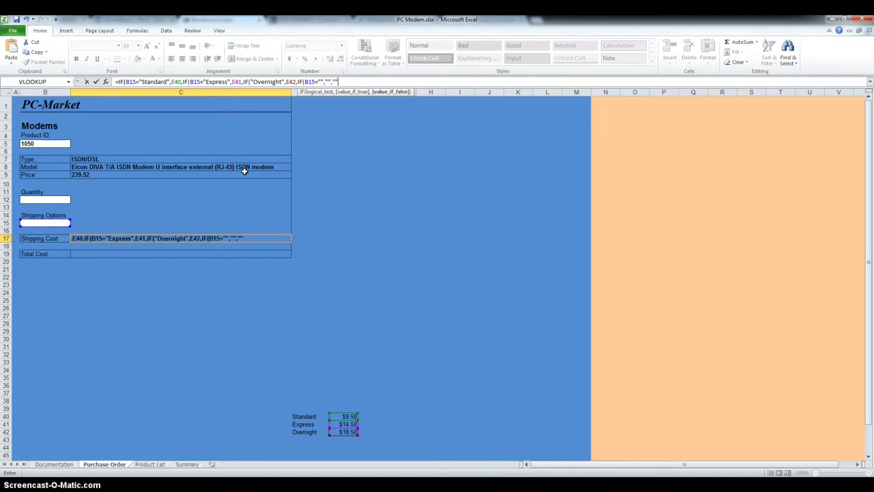
left_click(335, 82)
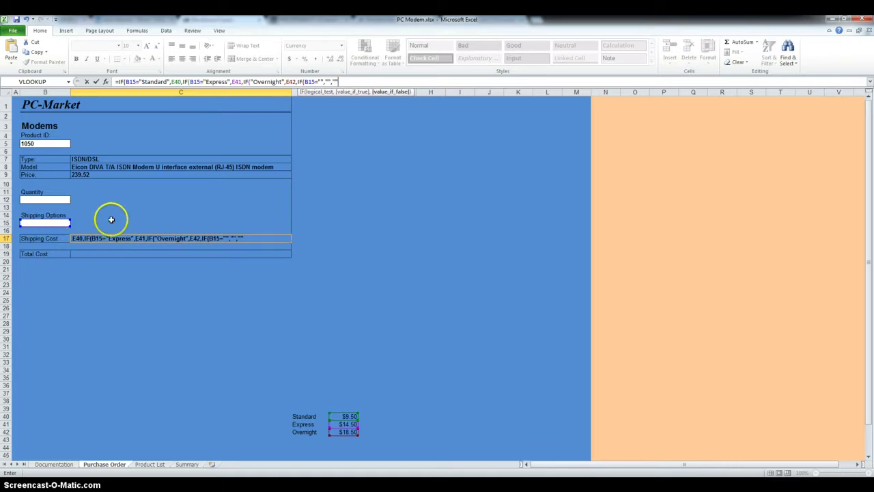
type(")))")
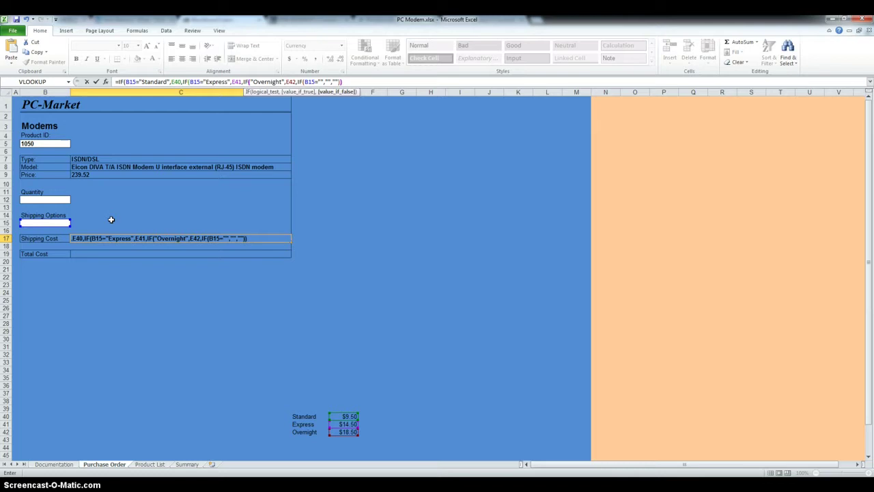
type(")")
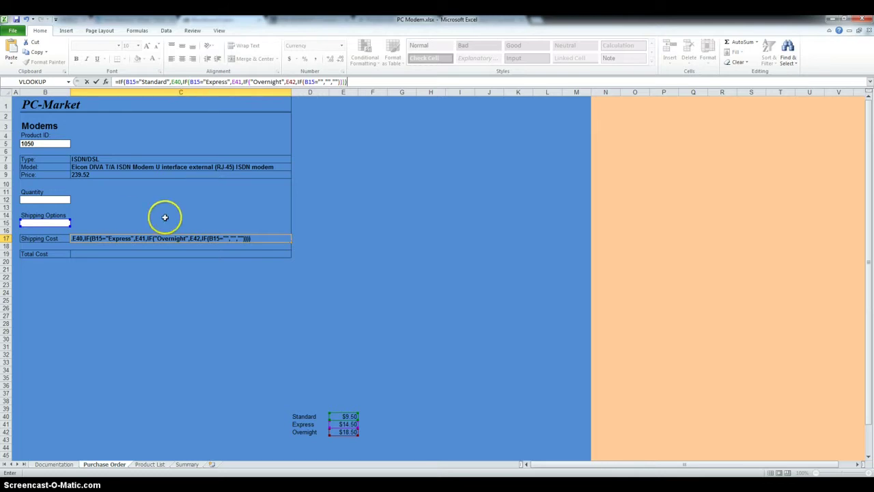
key("Return")
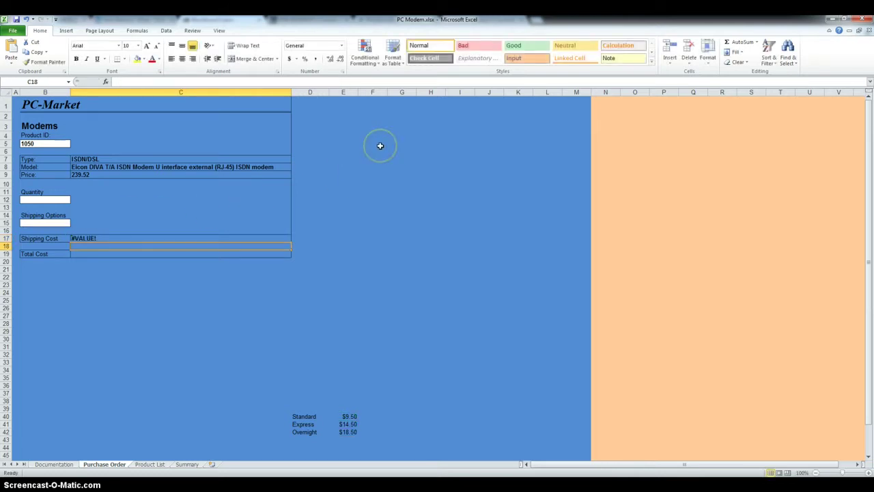
Step: Add B15 to the Overnight test and make the rate references $E$40, $E$41, $E$42 absolute in C17
left_click(109, 238)
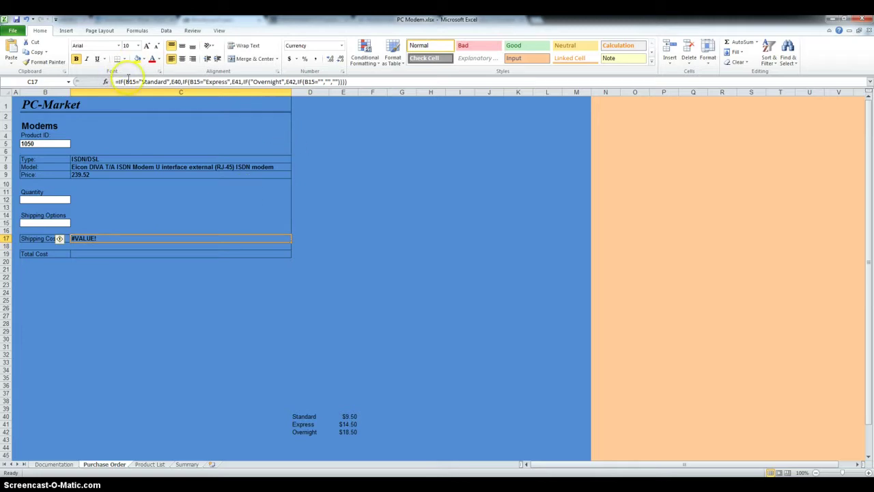
left_click(248, 82)
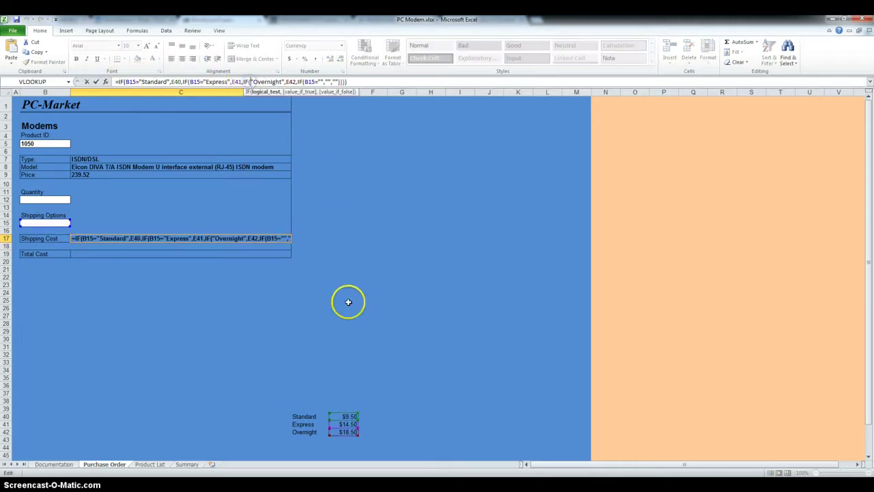
left_click(48, 223)
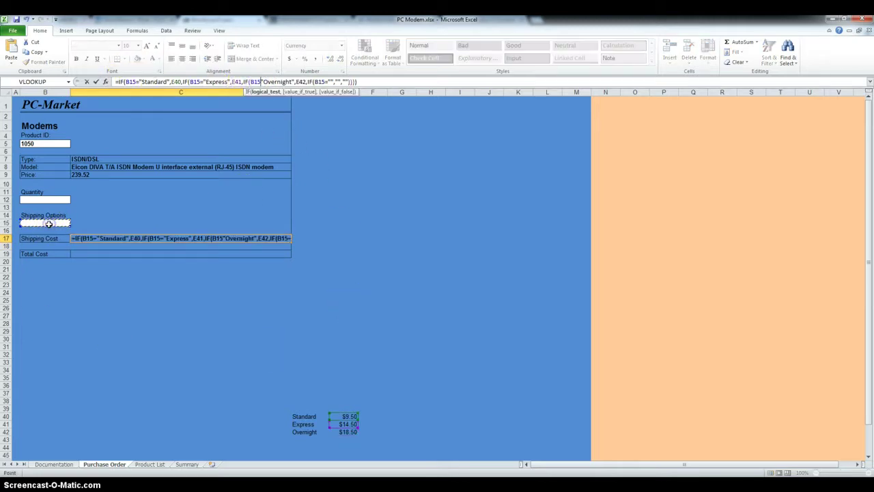
type("=")
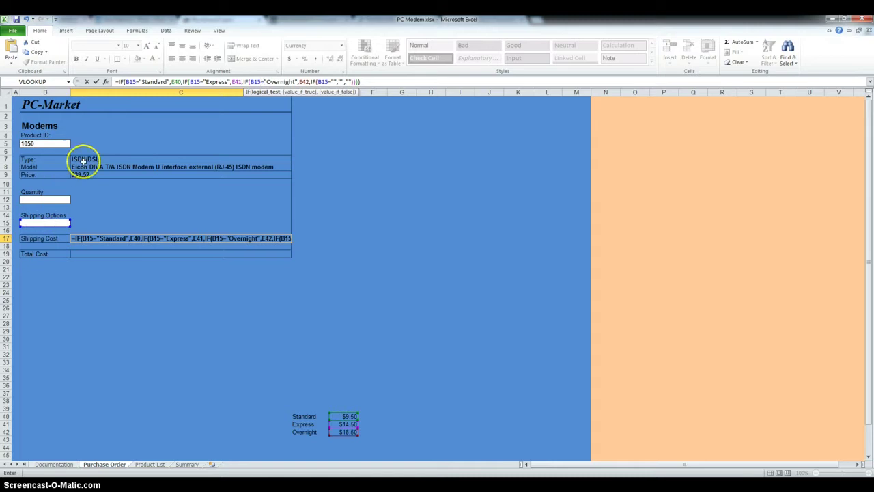
left_click(175, 82)
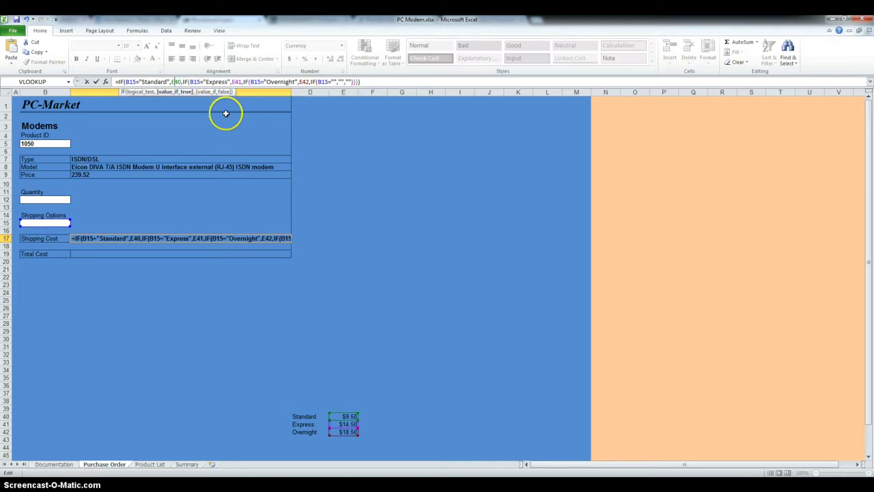
key("F4")
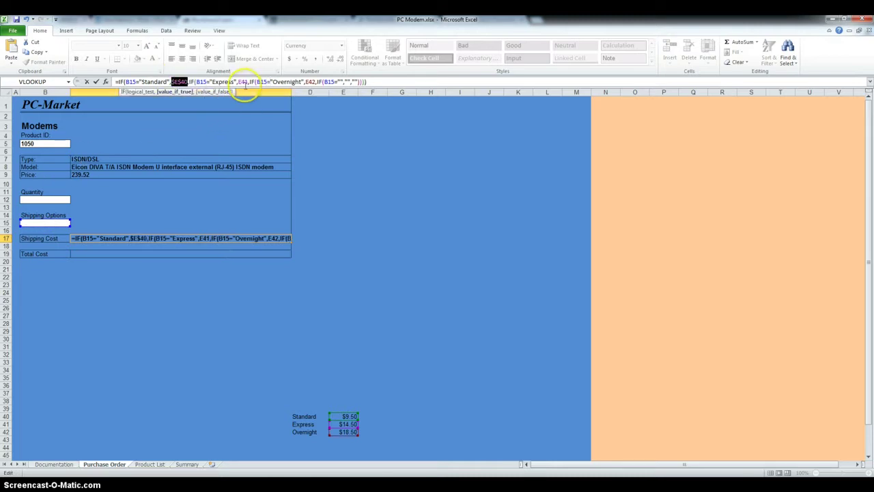
double_click(242, 82)
key("F4")
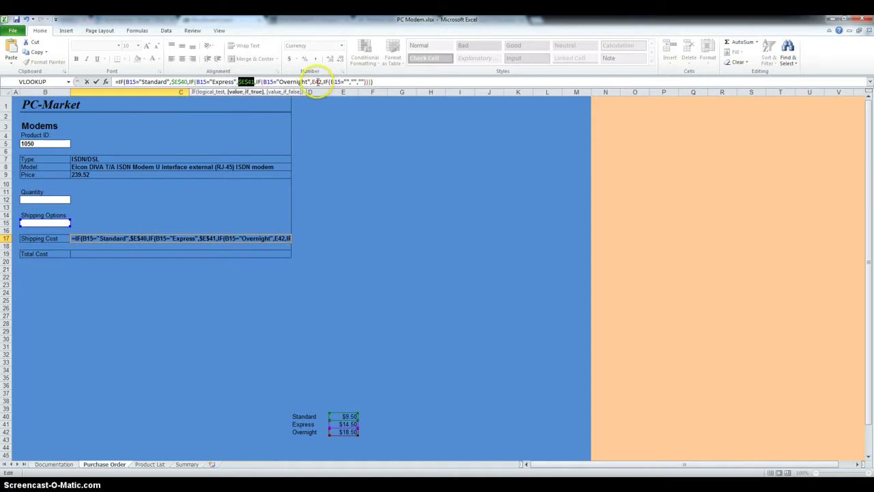
double_click(318, 82)
key("F4")
key("Return")
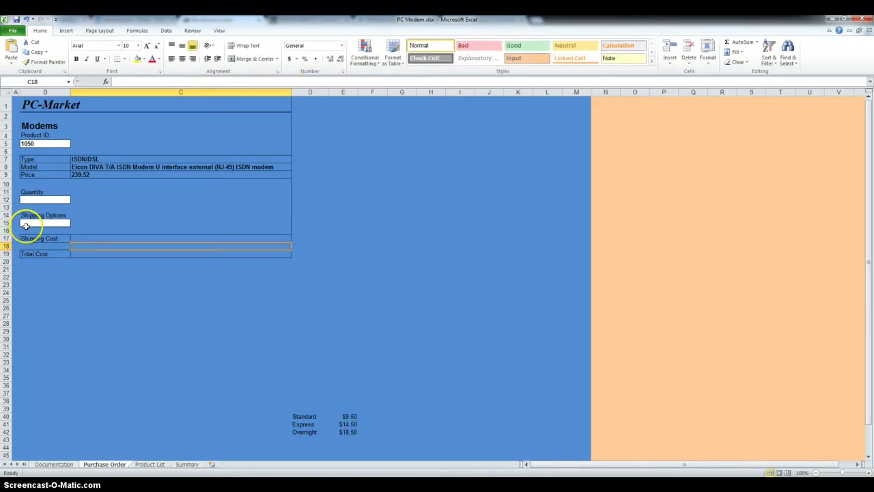
Step: Try Express, Overnight and Standard in the Shipping Options cell B15 to check Shipping Cost
left_click(82, 237)
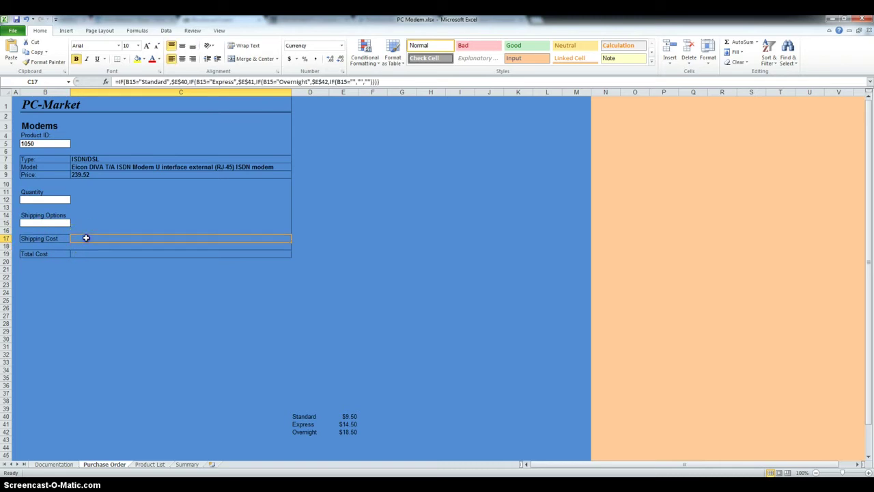
left_click(39, 223)
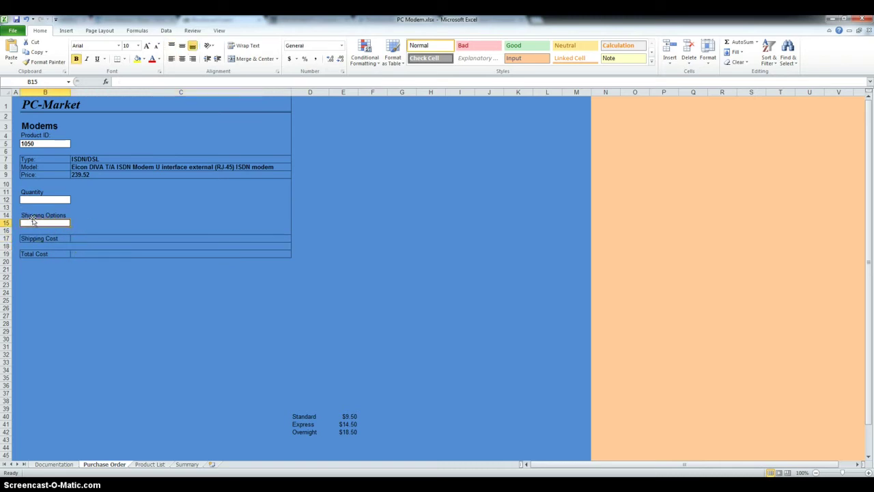
type("Ex")
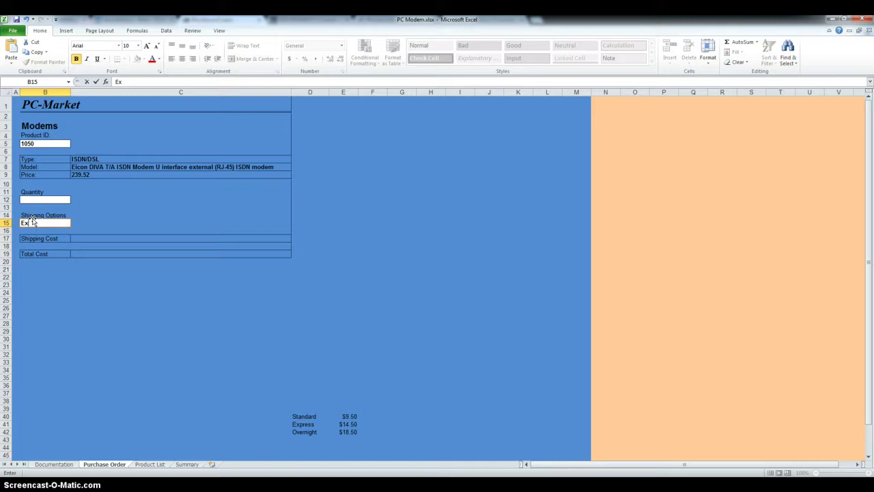
type("press")
key("Return")
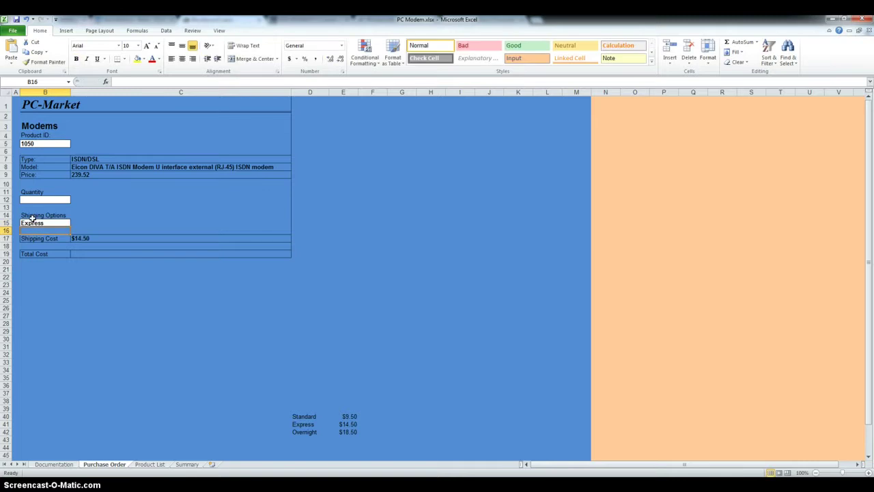
left_click(56, 223)
key("BackSpace")
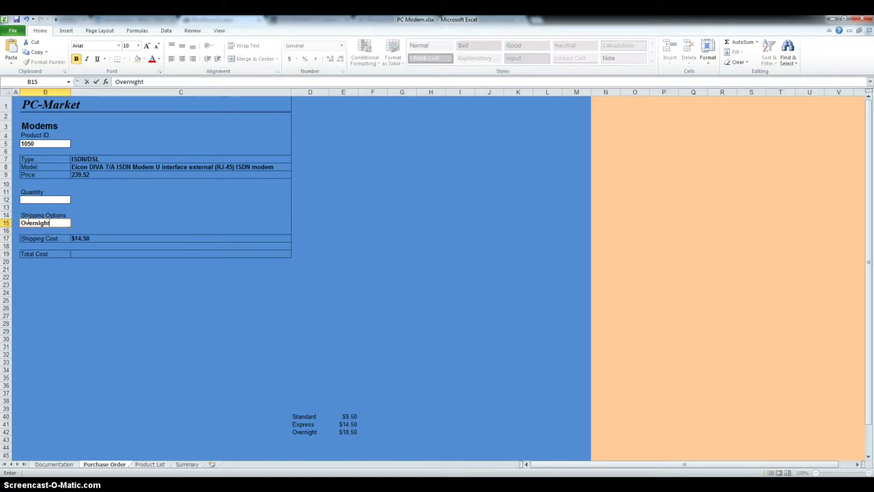
key("Return")
left_click(45, 221)
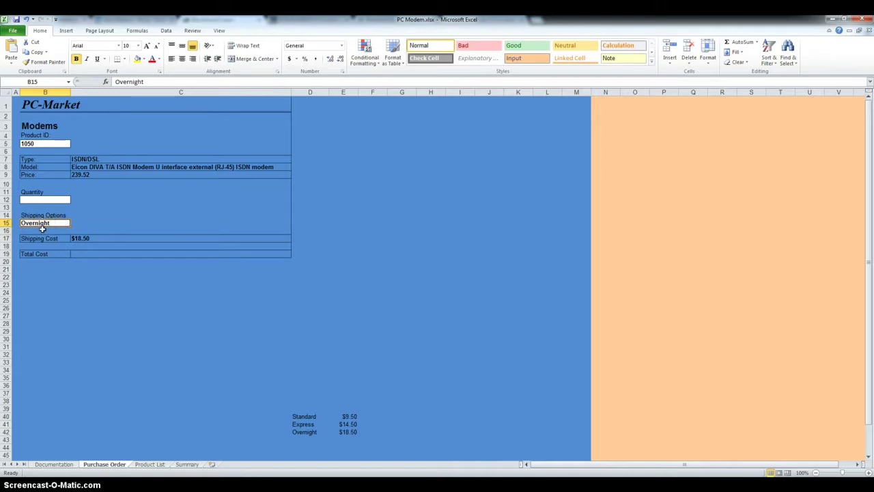
type("Standar")
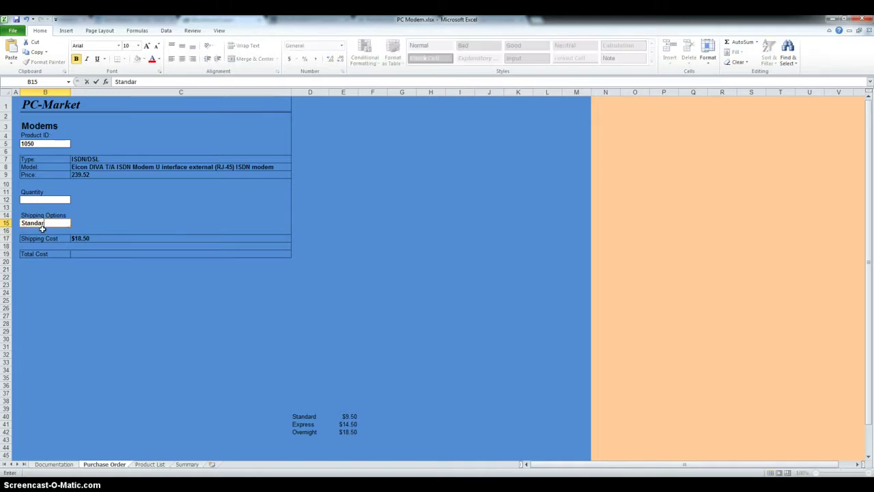
type("d")
key("Return")
Step: Enter the invalid option kjshf, then re-enter Express so Shipping Cost shows $14.50
left_click(53, 222)
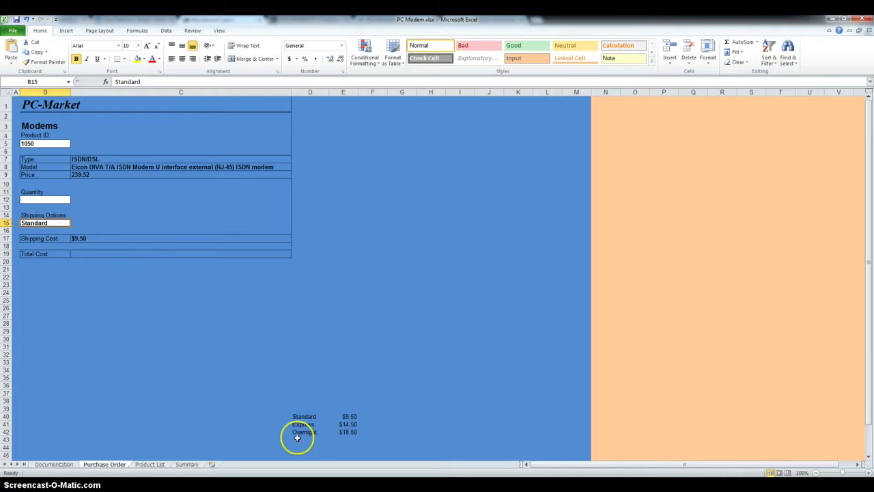
type("kjshf")
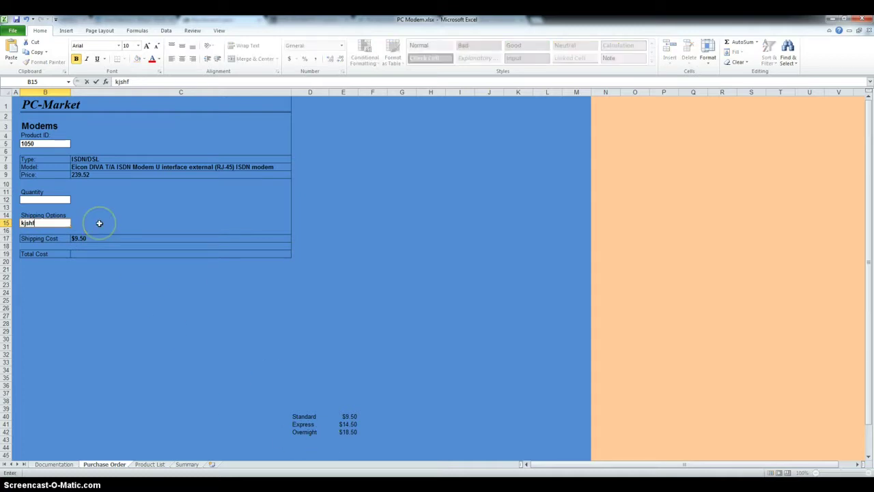
key("Return")
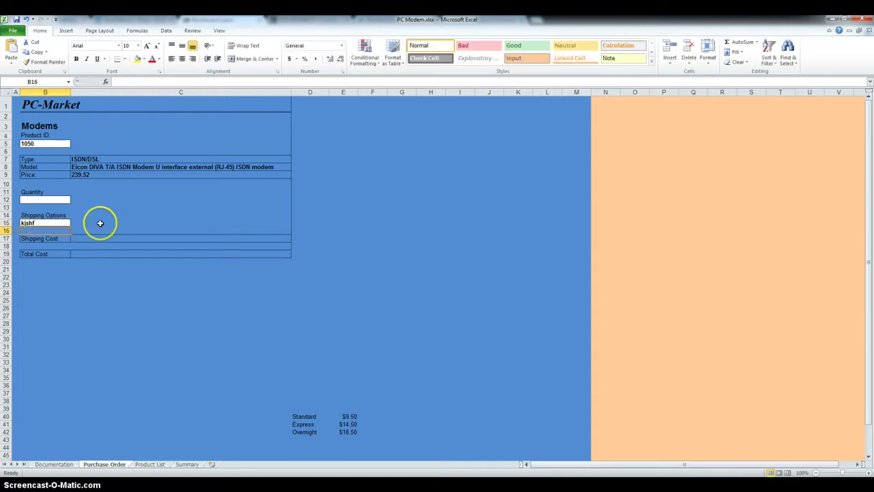
left_click(52, 223)
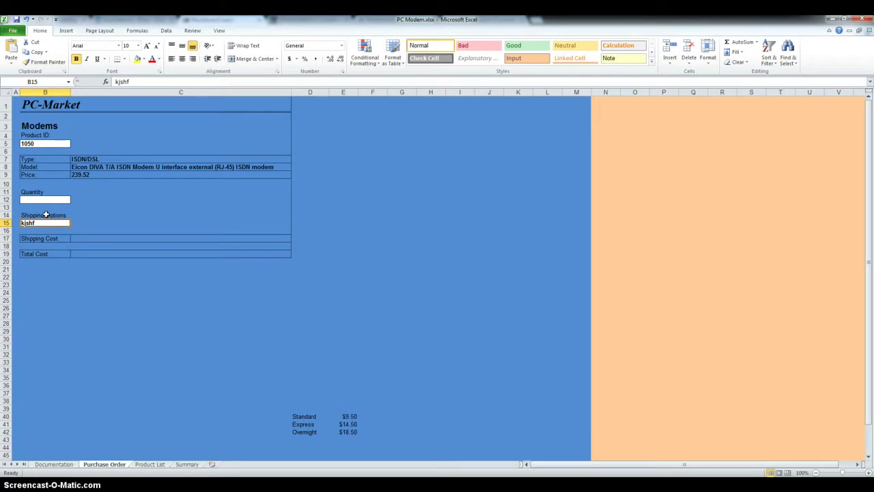
key("BackSpace")
key("alt")
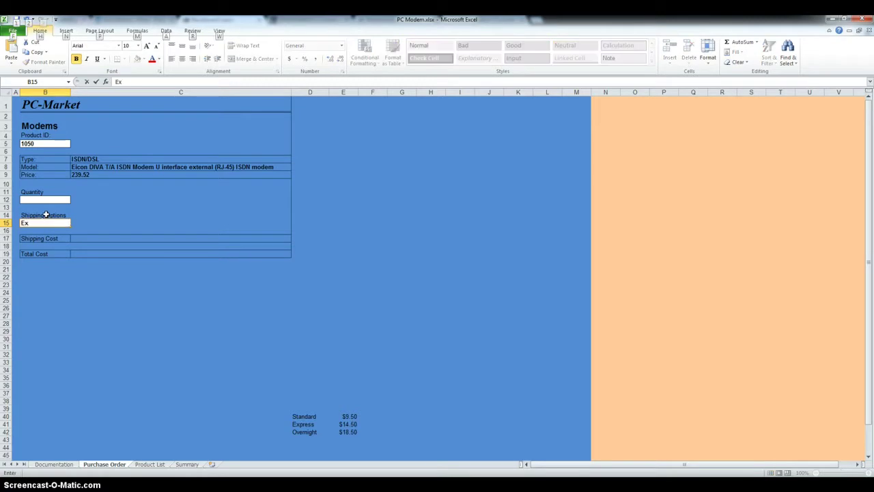
key("p")
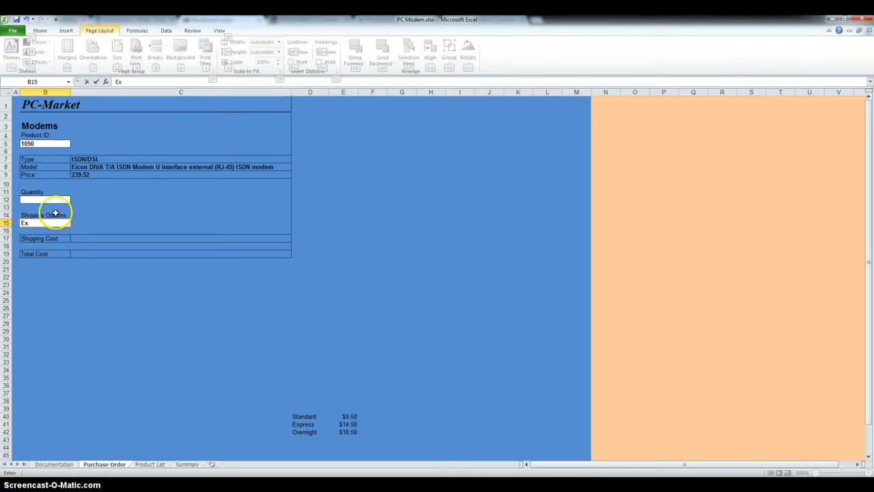
left_click(44, 224)
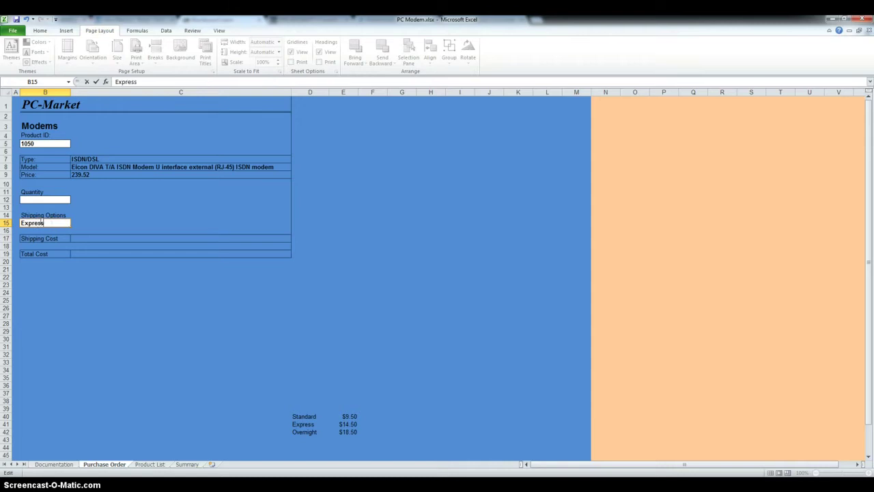
type("press")
key("Return")
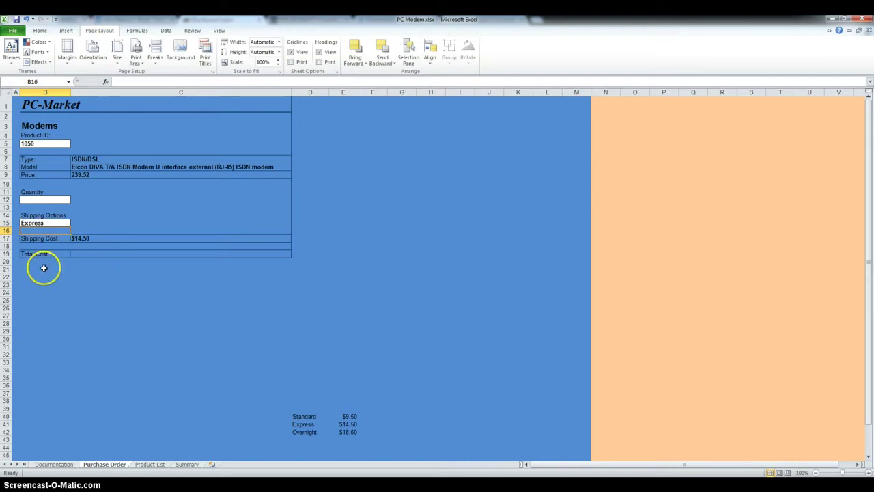
Step: Enter =C9*B12+C17 as the Total Cost in C19 and set Quantity B12 to 4
left_click(94, 254)
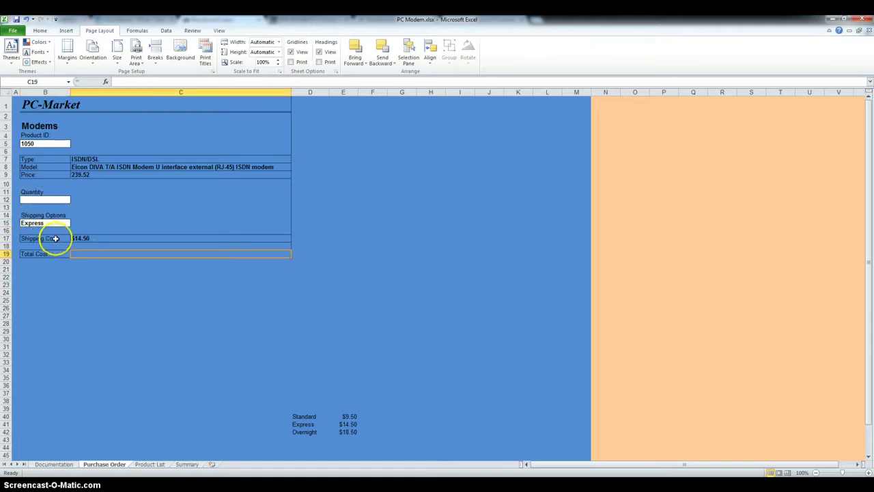
left_click(150, 83)
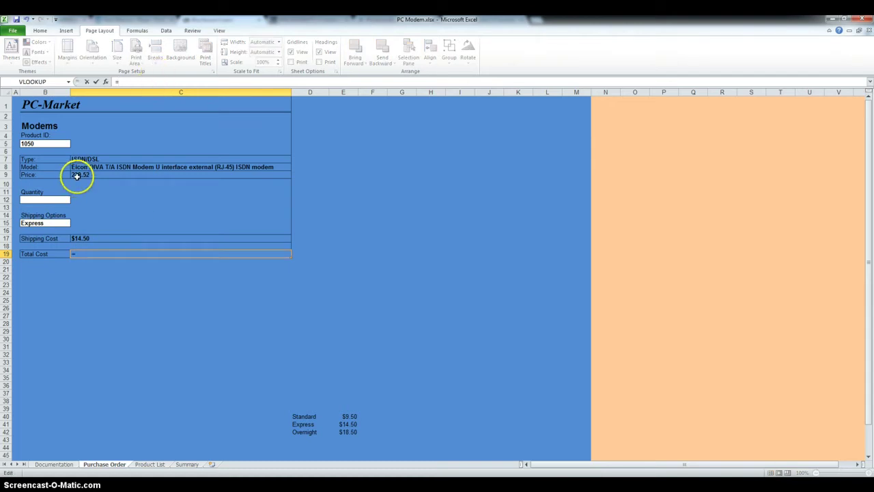
left_click(80, 175)
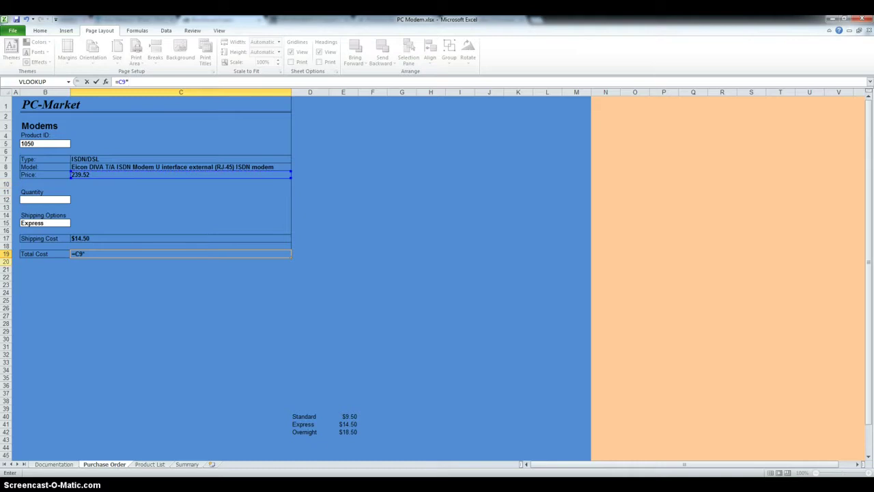
left_click(53, 200)
left_click(87, 238)
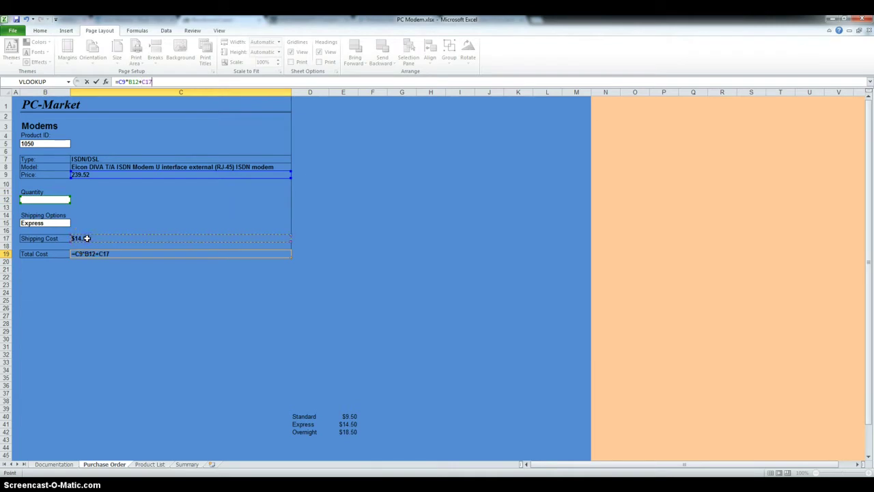
key("Return")
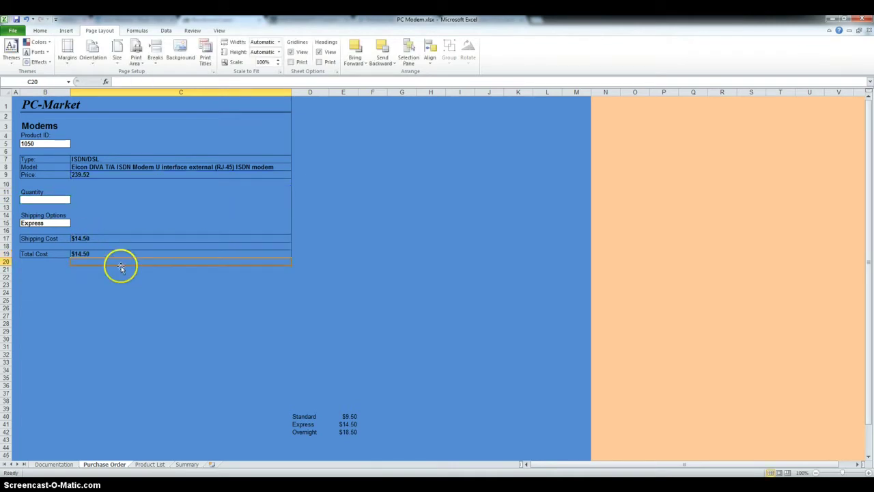
left_click(42, 199)
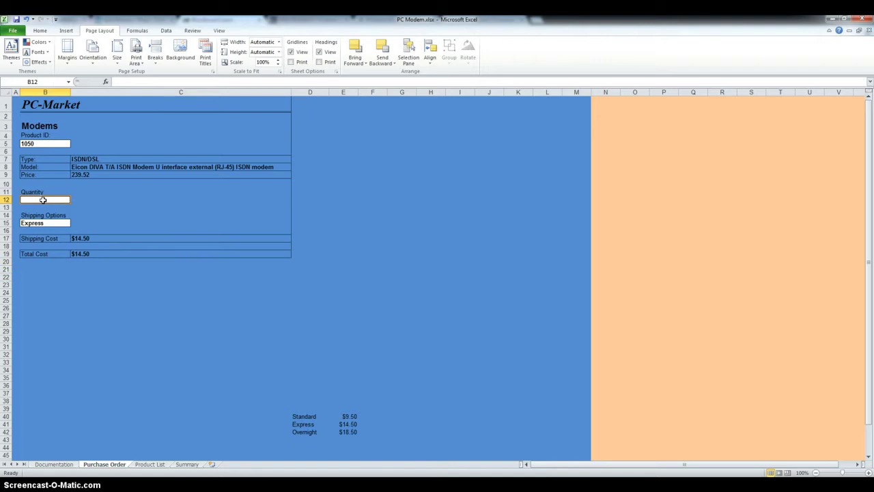
type("4")
key("Return")
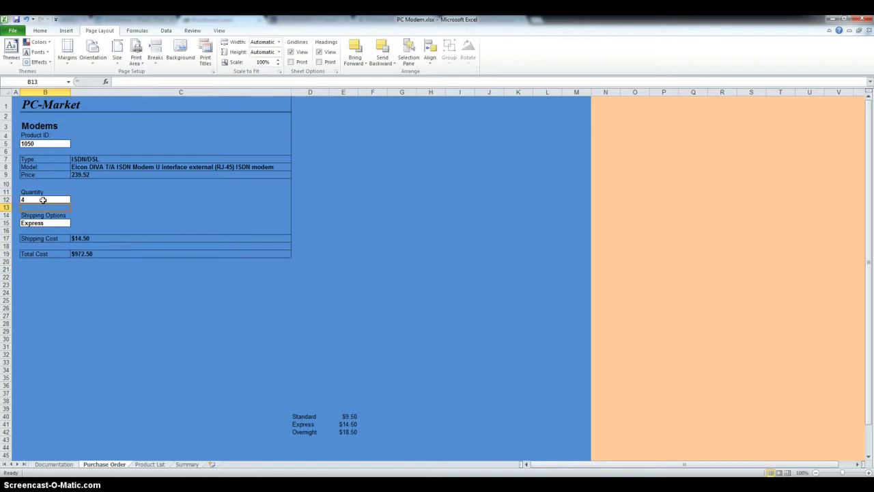
Step: Wrap the C19 Total Cost formula in IFERROR with message "Check ProductID, Quantity, or Shipping option"
left_click(103, 254)
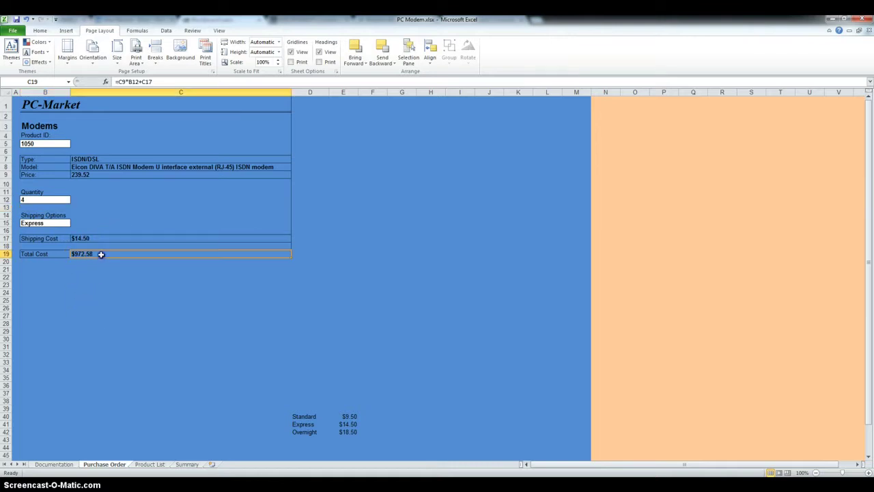
left_click(117, 81)
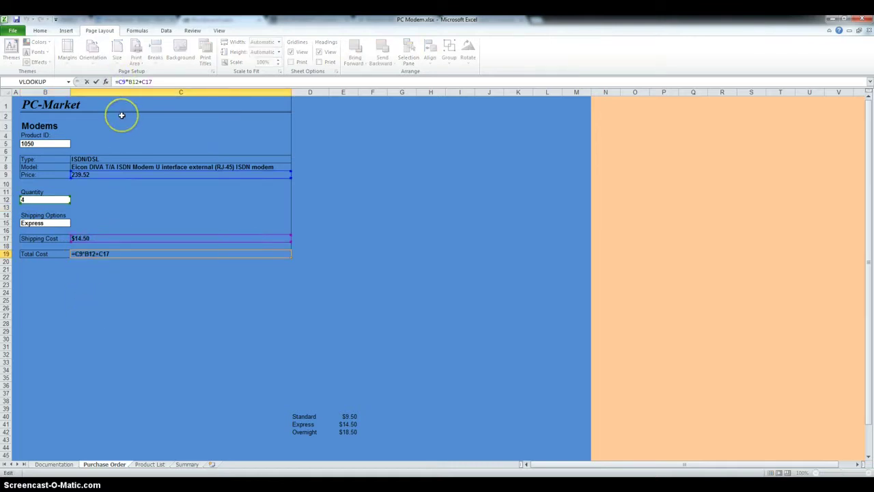
type("IFERRO")
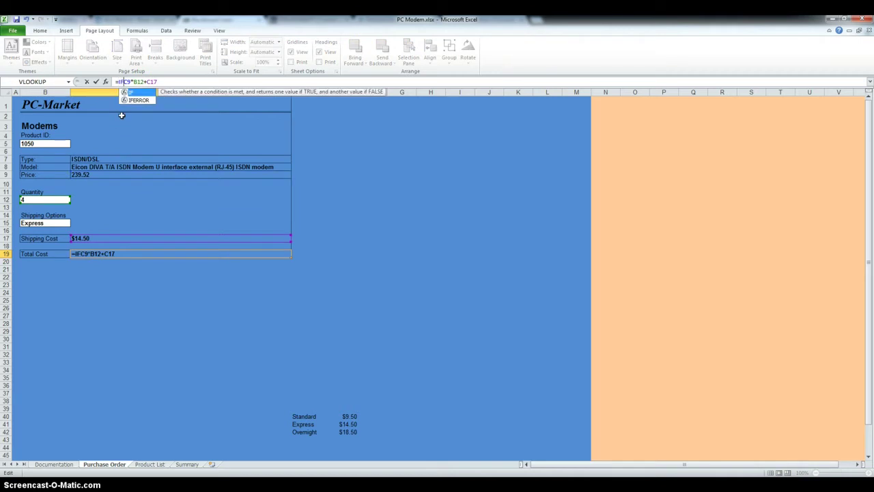
type("E")
key("BackSpace")
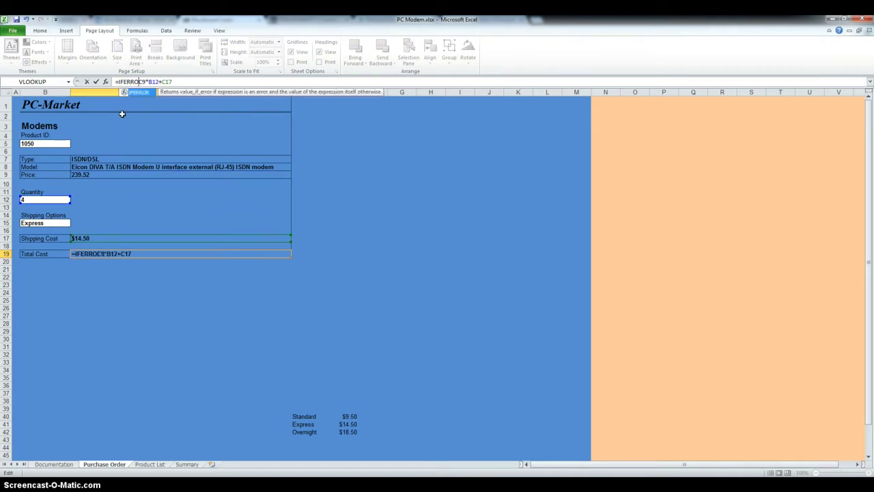
type("R(")
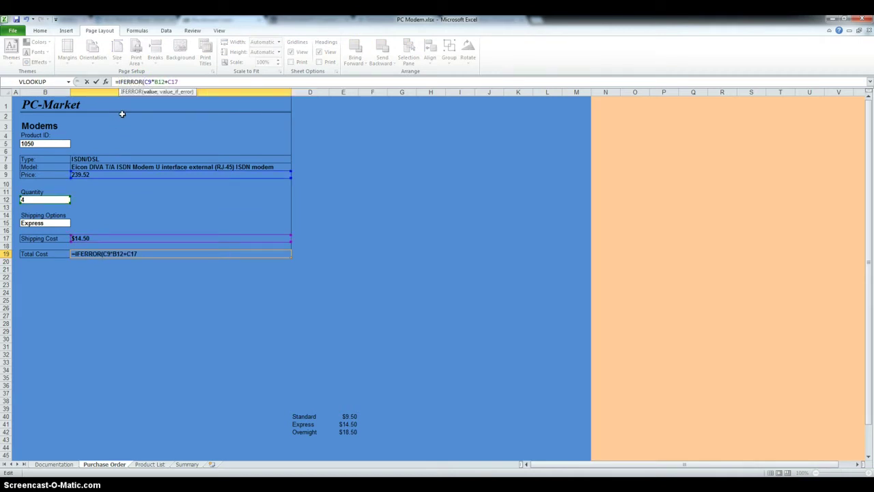
left_click(193, 83)
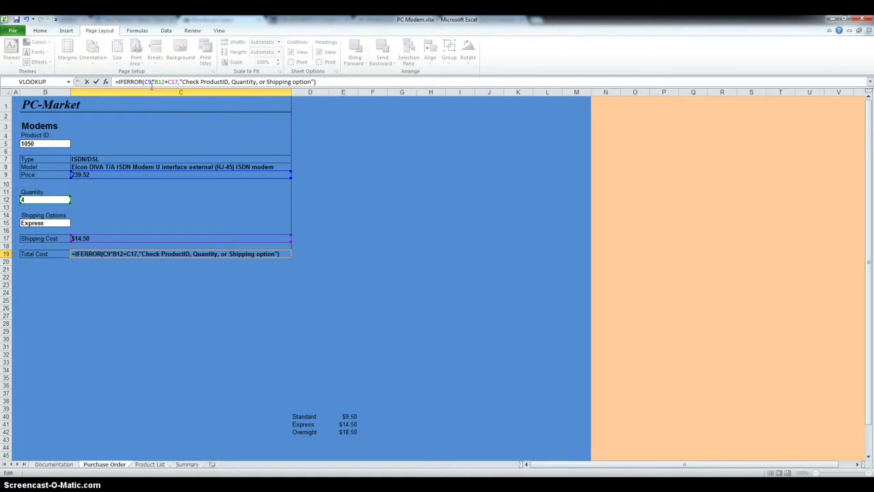
key("Return")
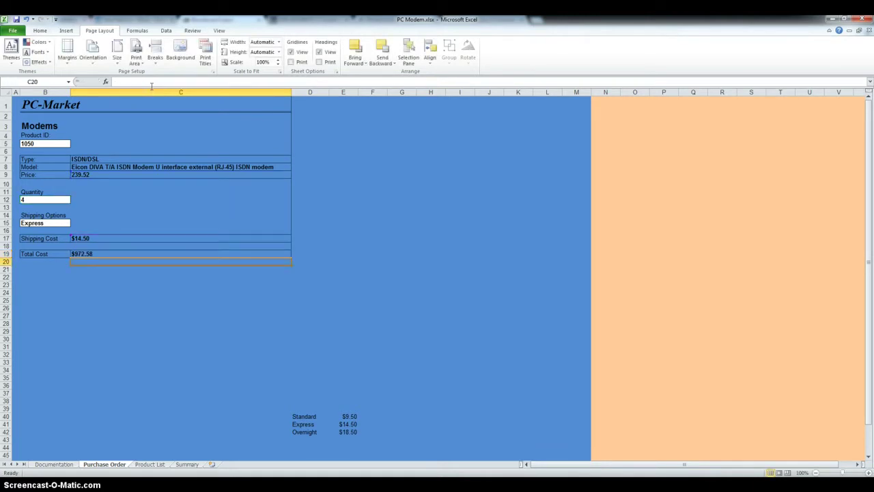
Step: Clear the Shipping Options cell B15 to trigger the Total Cost error message
left_click(90, 253)
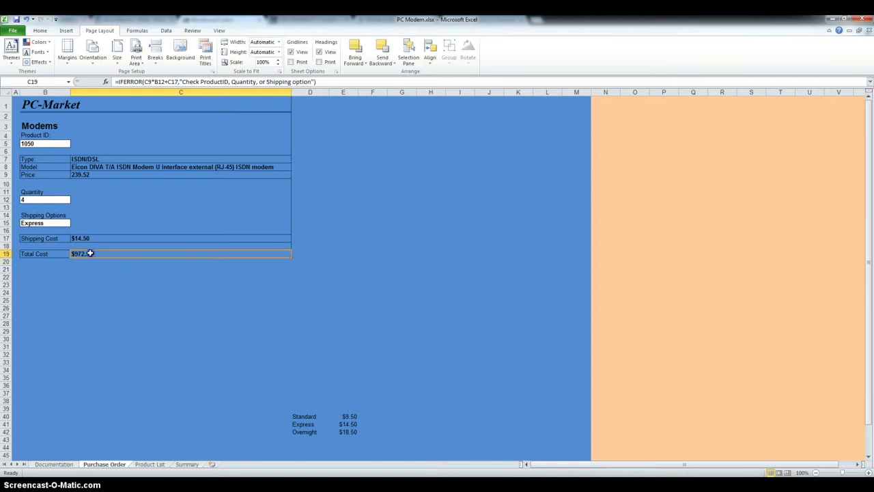
left_click(51, 223)
left_click(40, 220)
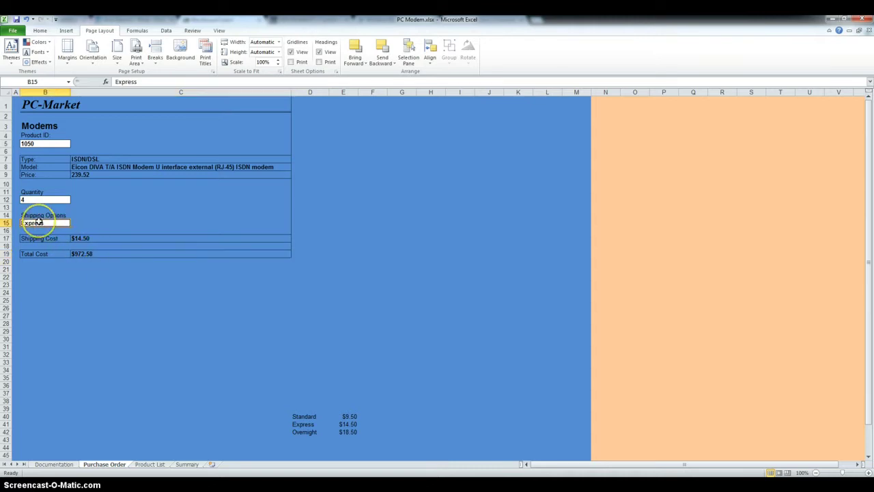
key("BackSpace")
key("Return")
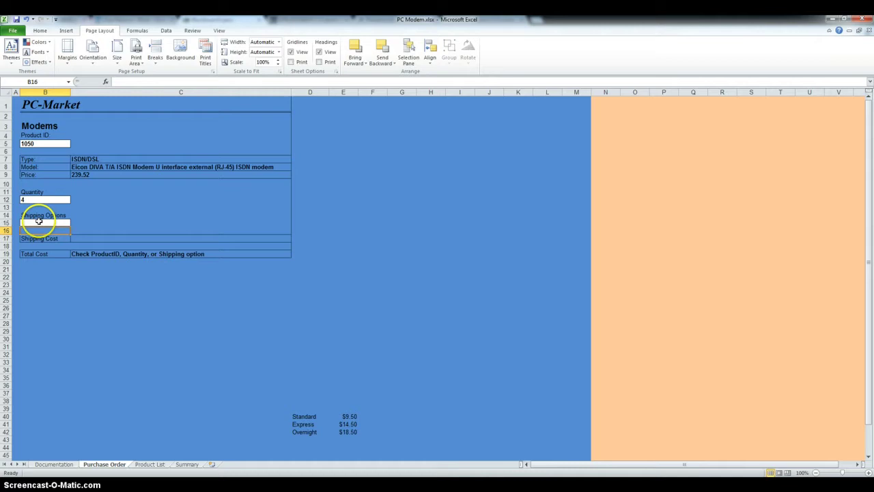
Step: Change the message to "Check Product ID, Quantity, or Shipping option" and re-enter Express in B15
double_click(141, 254)
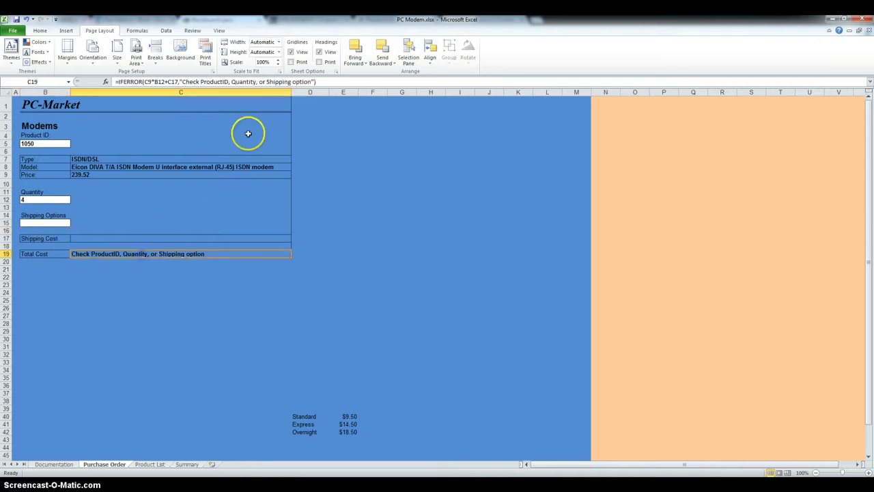
left_click(222, 81)
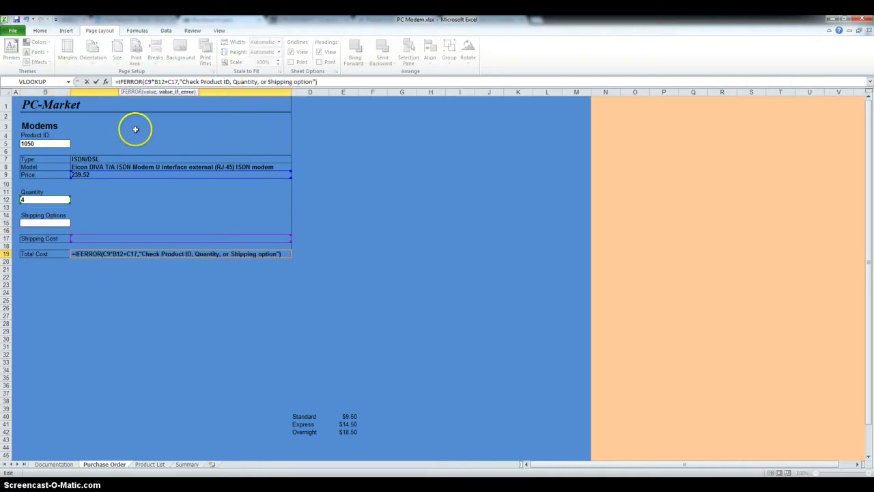
key("Return")
left_click(61, 222)
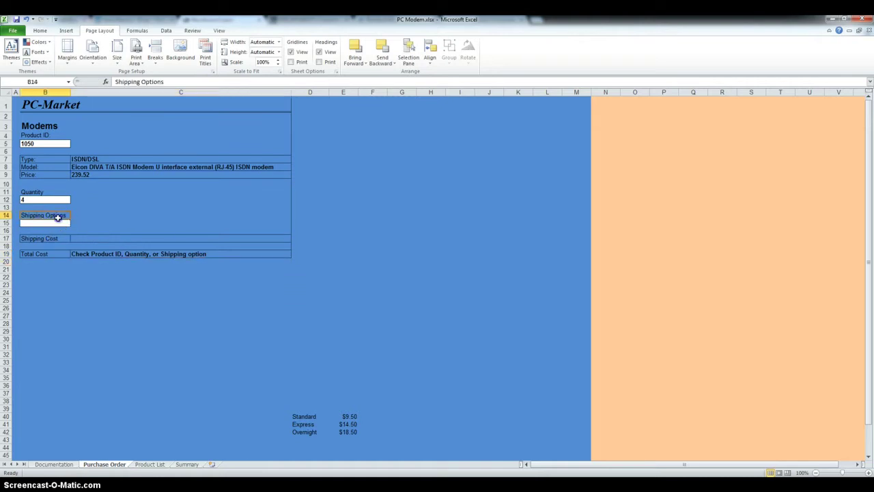
type("Express")
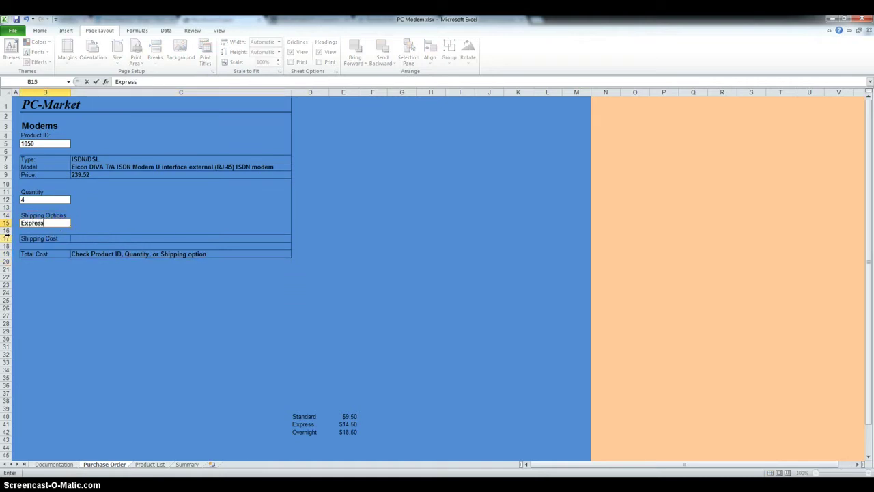
key("Return")
scroll(418, 302, "down", 2)
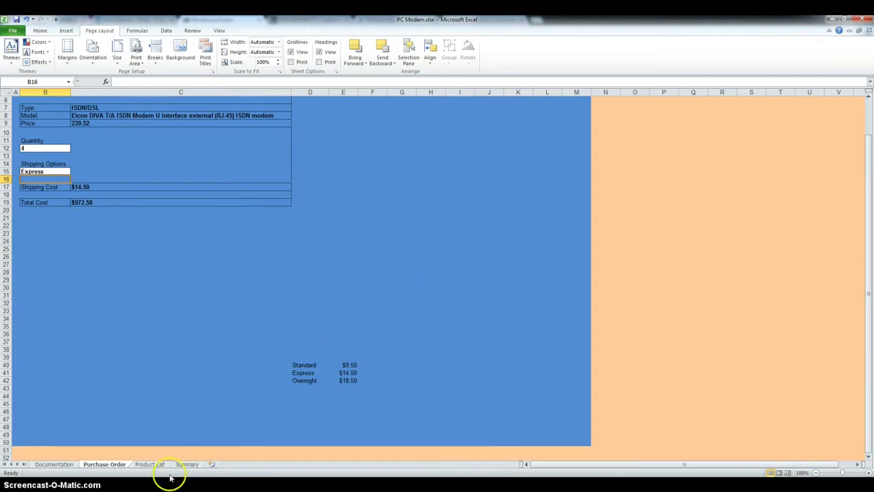
Step: Open the Product List sheet and select the product IDs in A8:A119
left_click(150, 465)
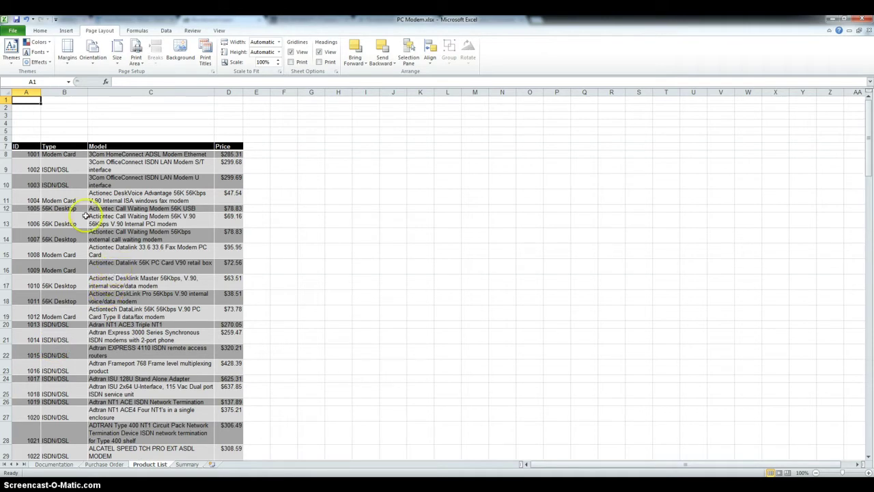
left_click_drag(26, 154, 20, 436)
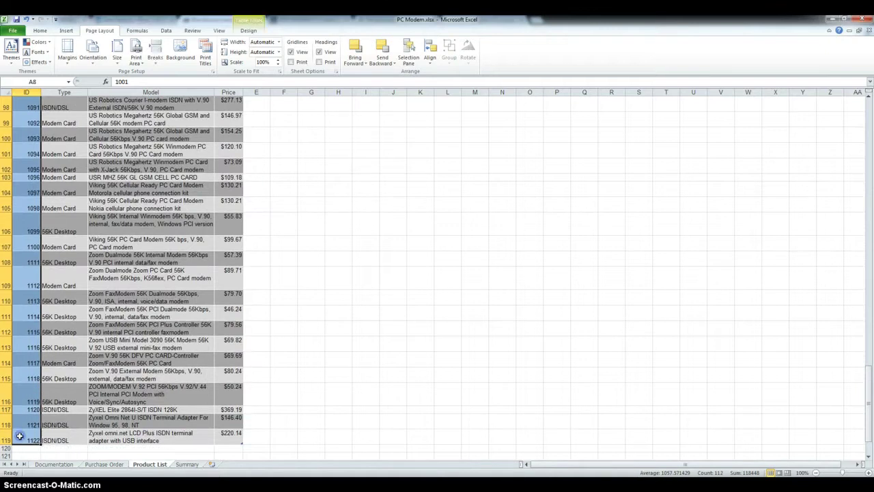
Step: Add a Duplicate Values conditional format giving repeated product IDs a custom yellow fill
left_click(39, 31)
left_click(364, 47)
mouse_move(384, 76)
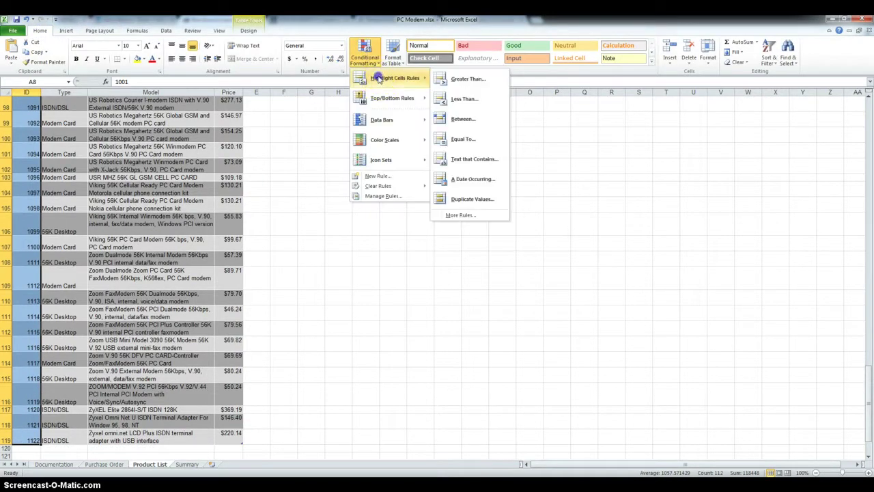
left_click(457, 199)
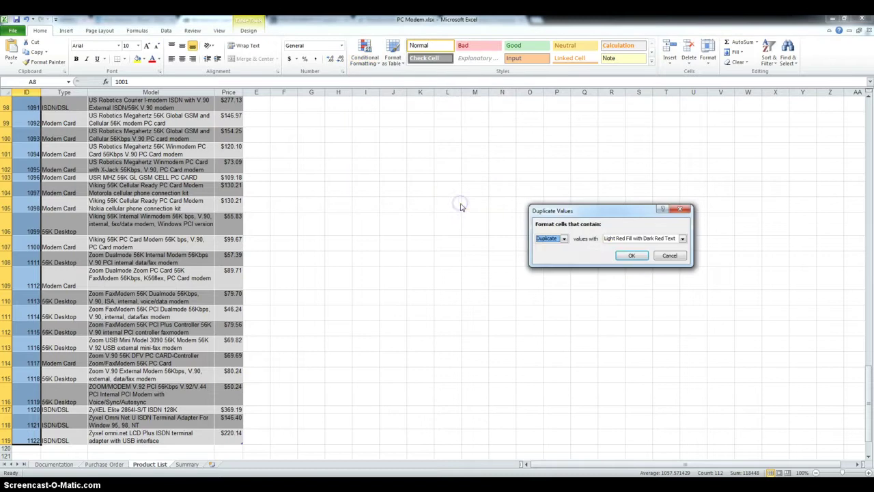
left_click(639, 238)
left_click(628, 282)
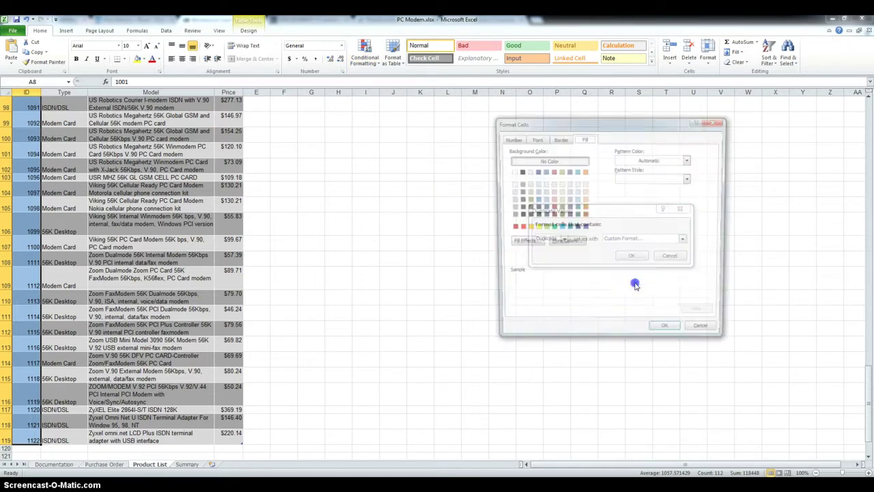
left_click(536, 228)
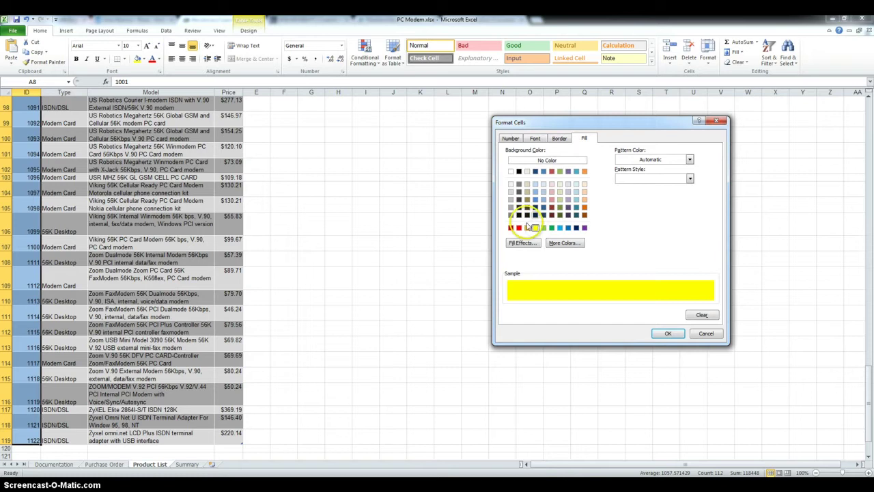
left_click(667, 332)
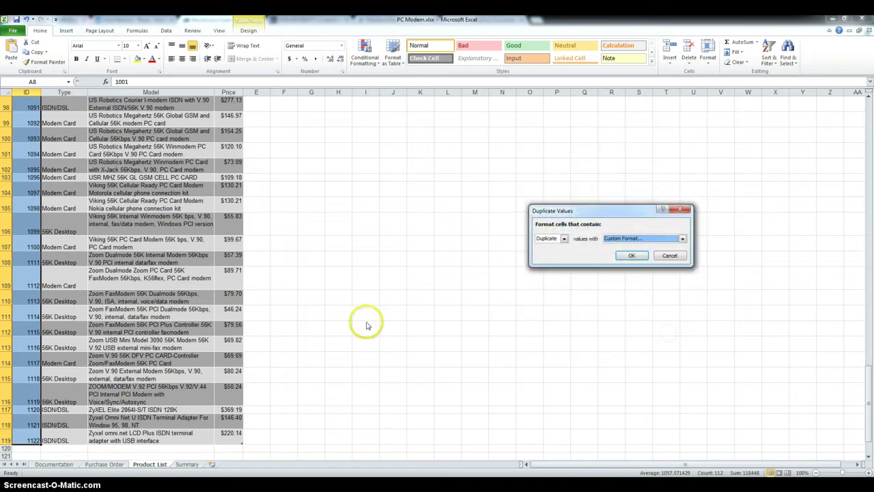
left_click(623, 254)
scroll(122, 374, "up", 20)
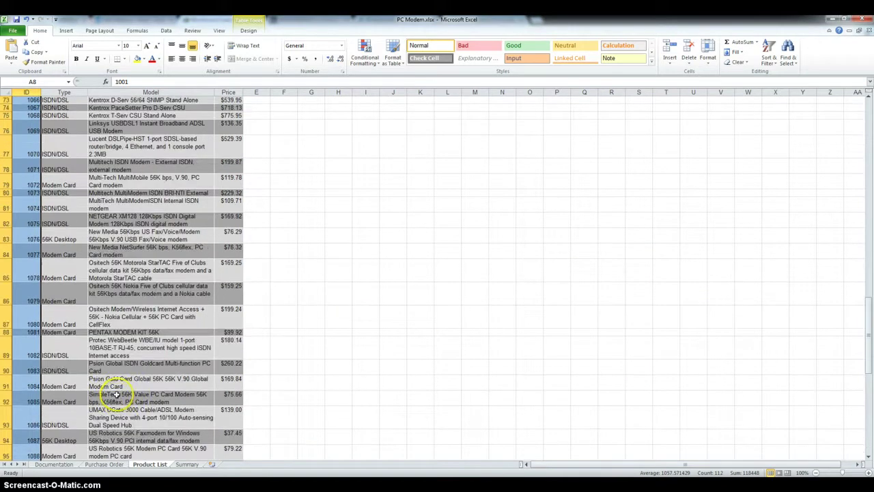
scroll(122, 374, "down", 20)
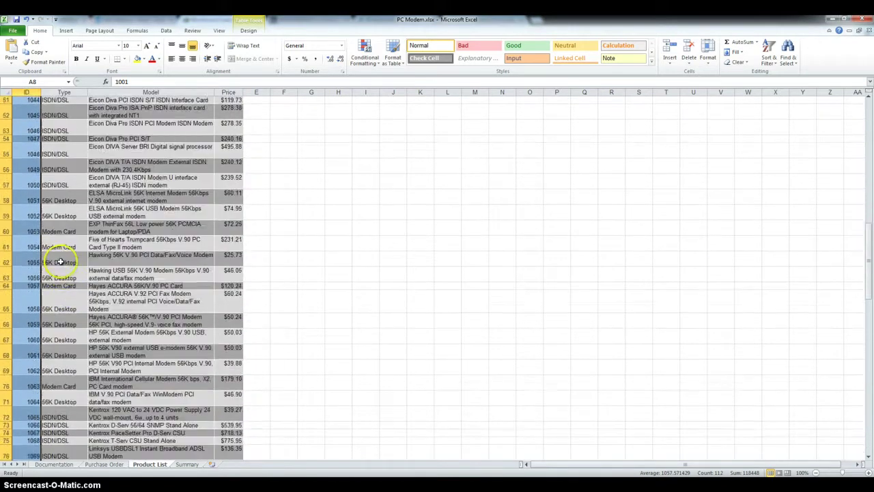
scroll(84, 330, "up", 20)
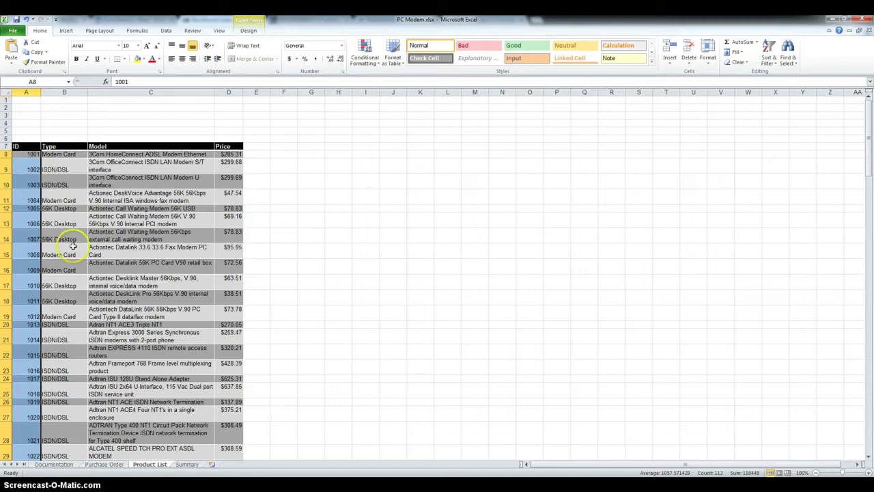
scroll(55, 241, "down", 20)
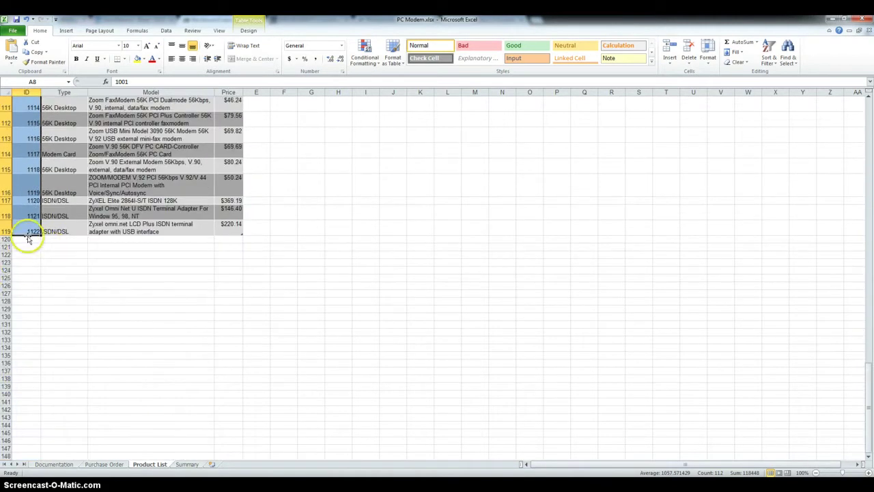
left_click(30, 222)
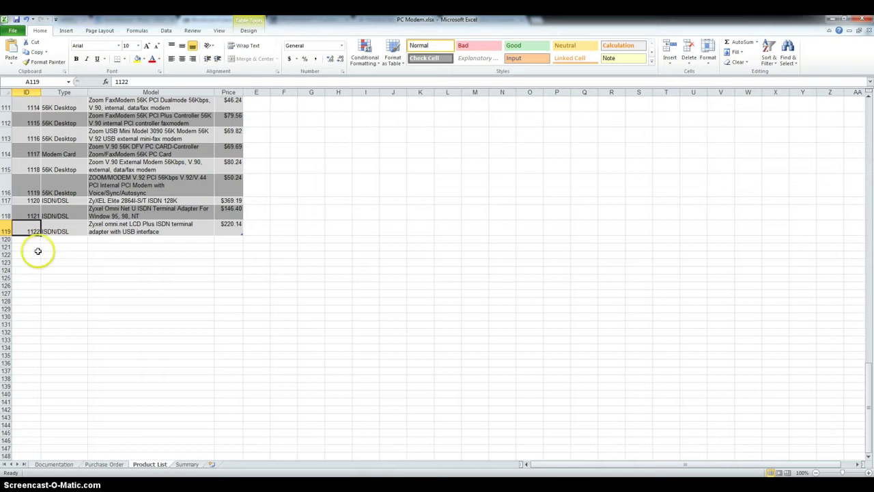
type("1121")
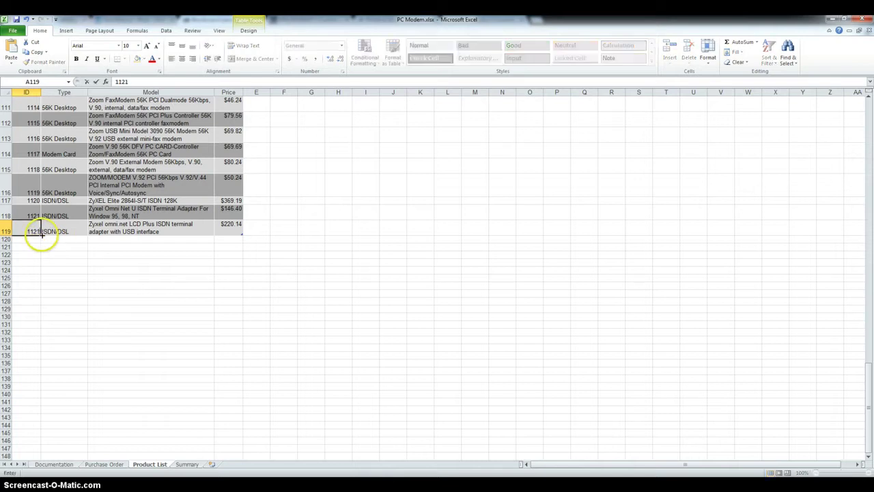
key("Return")
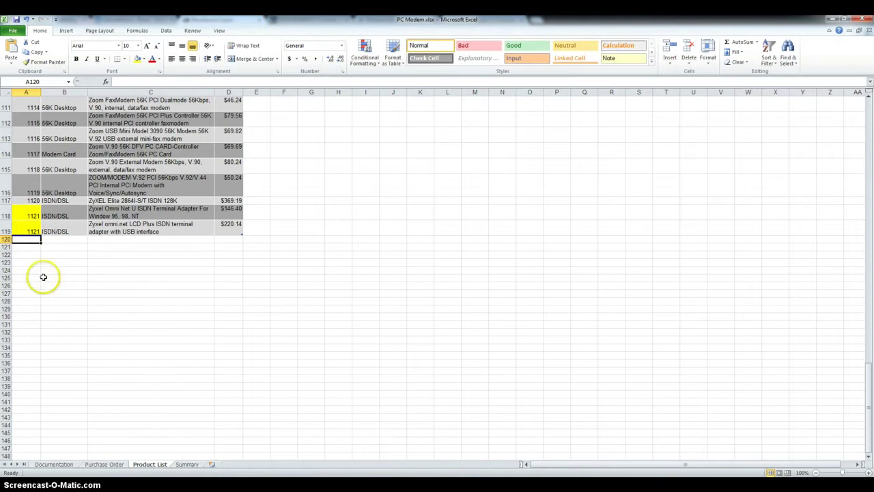
left_click(27, 216)
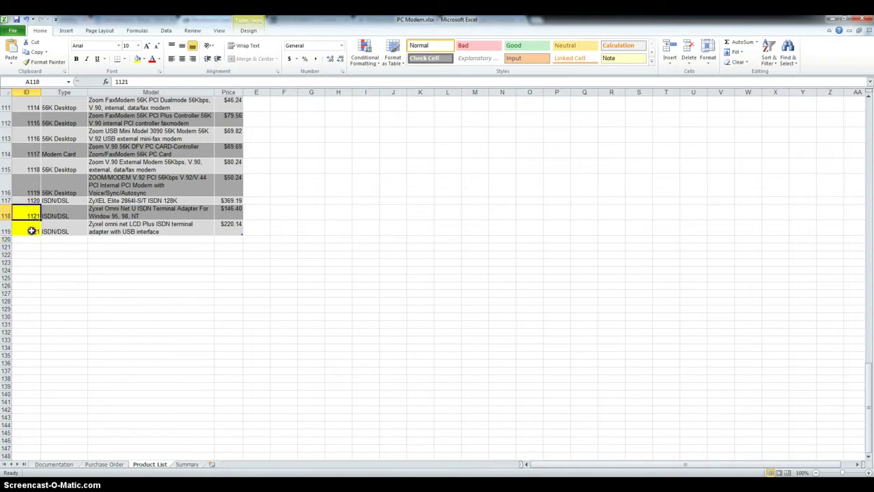
left_click(32, 230)
type("1122")
key("Return")
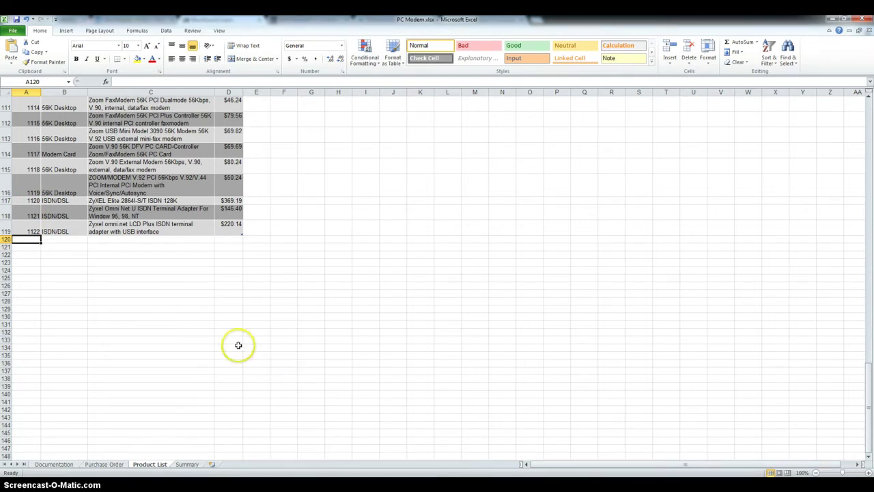
Step: Highlight prices in D8:D119 greater than 300 with Green Fill with Dark Green Text
scroll(279, 318, "up", 20)
scroll(285, 348, "up", 8)
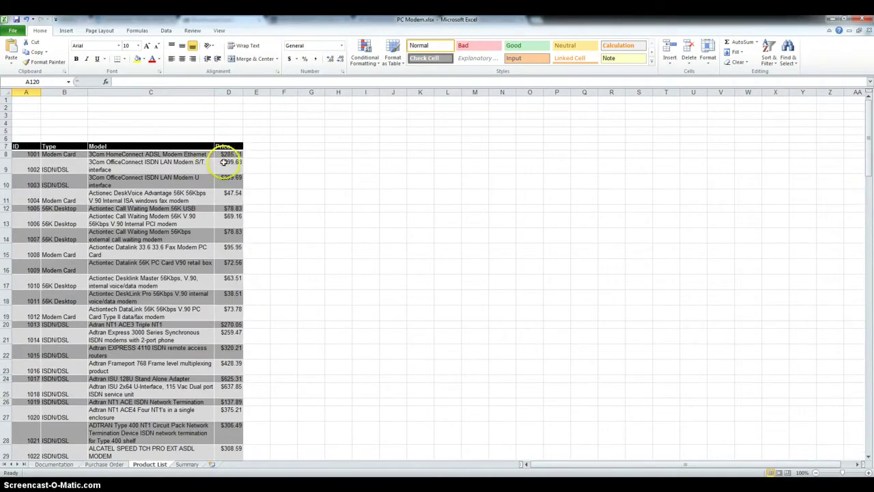
left_click_drag(230, 154, 228, 391)
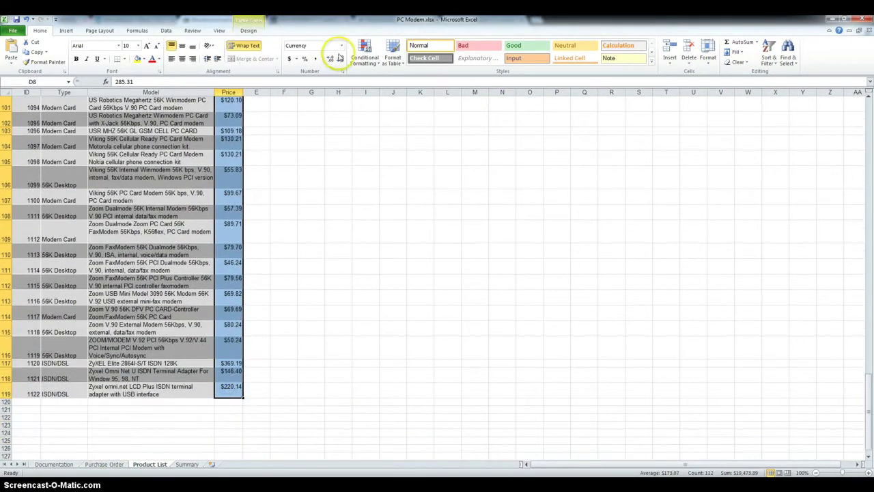
left_click(363, 49)
mouse_move(393, 79)
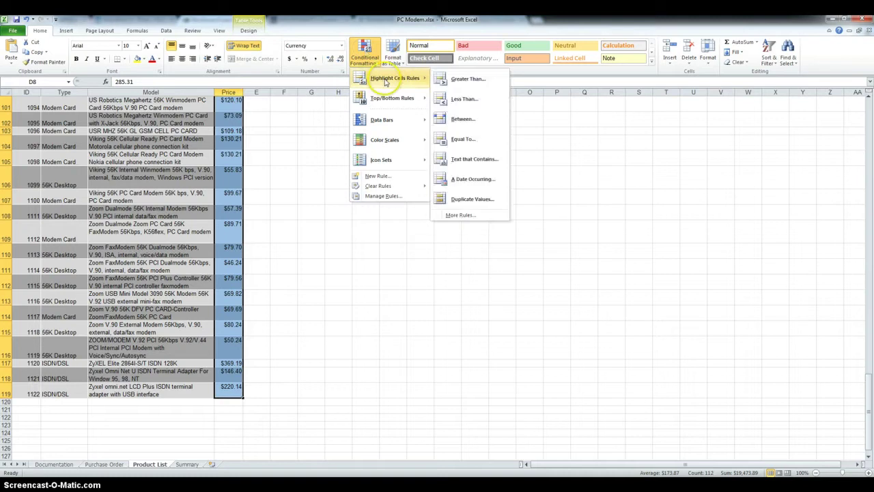
left_click(476, 83)
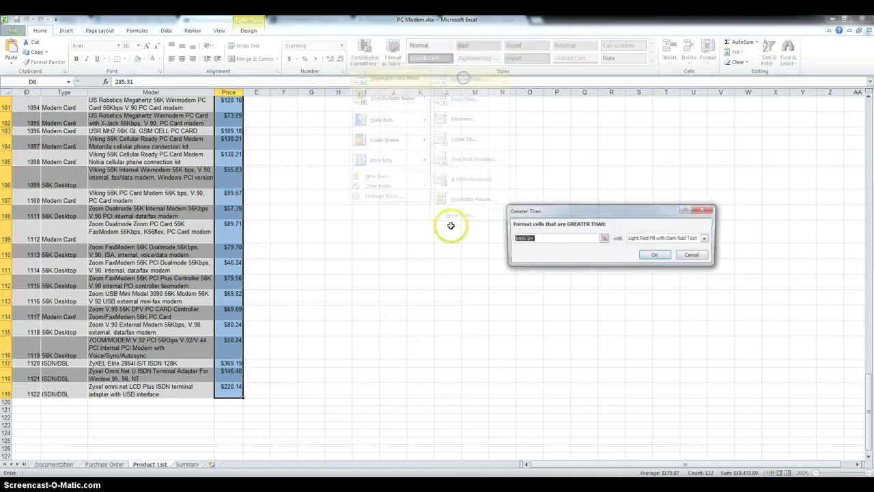
type("300")
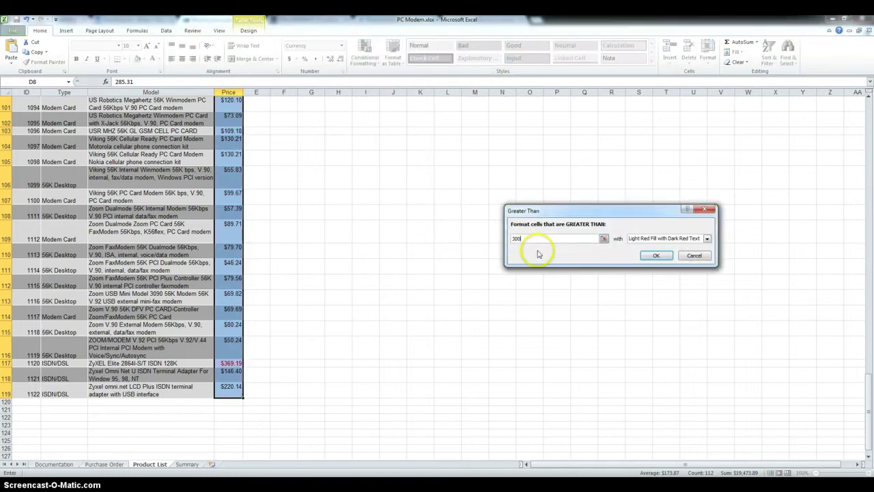
left_click(680, 242)
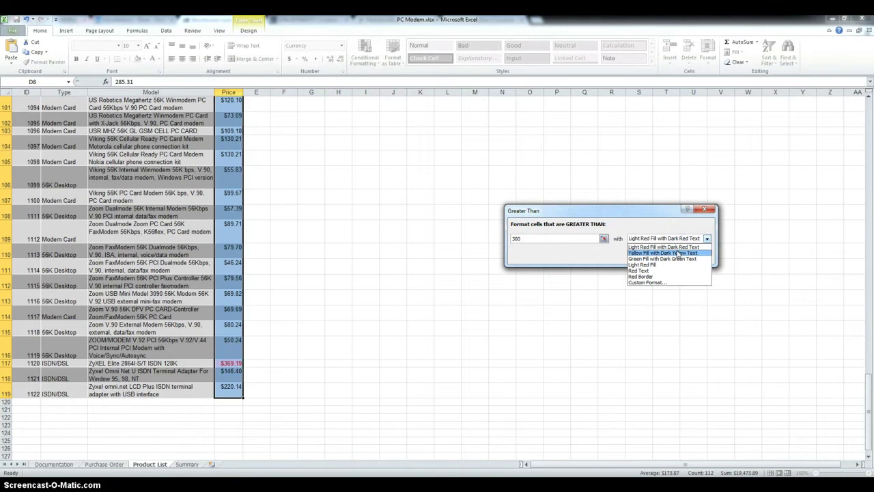
left_click(665, 259)
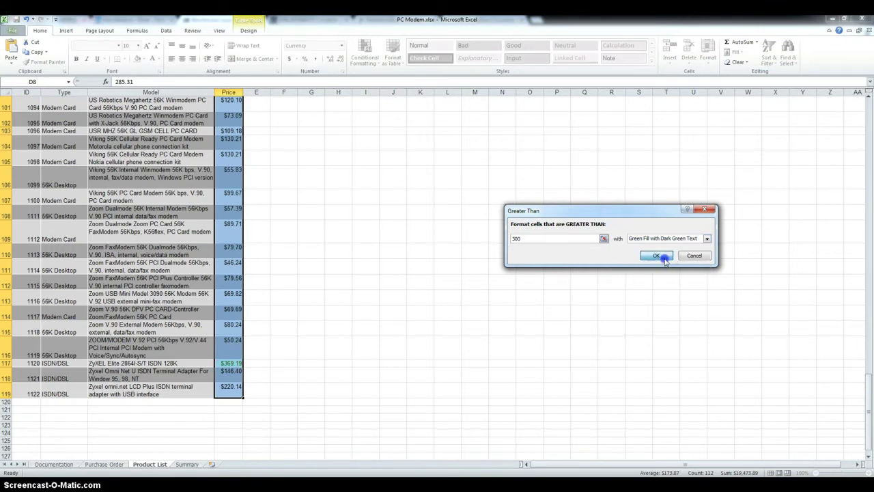
left_click(664, 258)
left_click(316, 325)
Step: Scroll back to the top of the Product List and open the Summary sheet
scroll(226, 385, "up", 12)
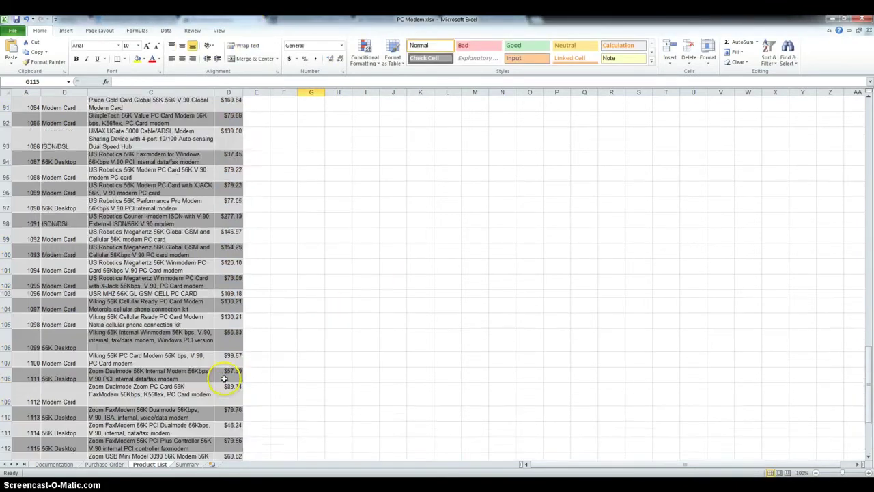
scroll(231, 259, "up", 15)
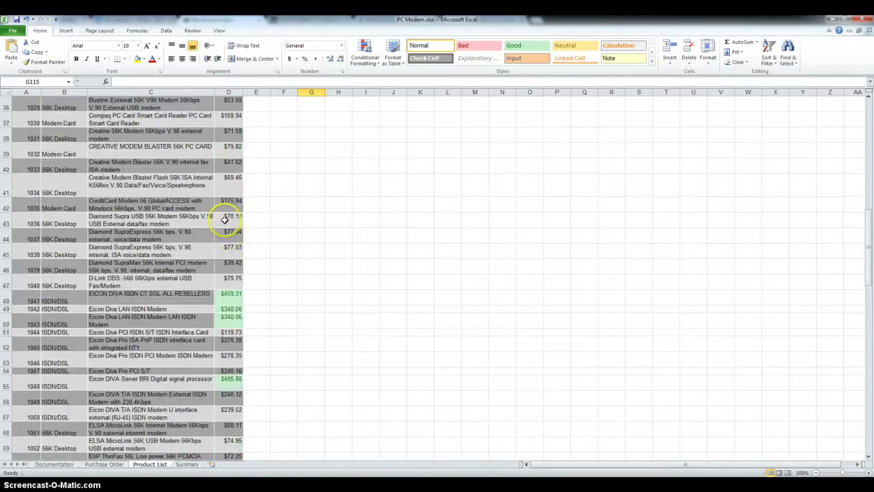
scroll(234, 231, "up", 3)
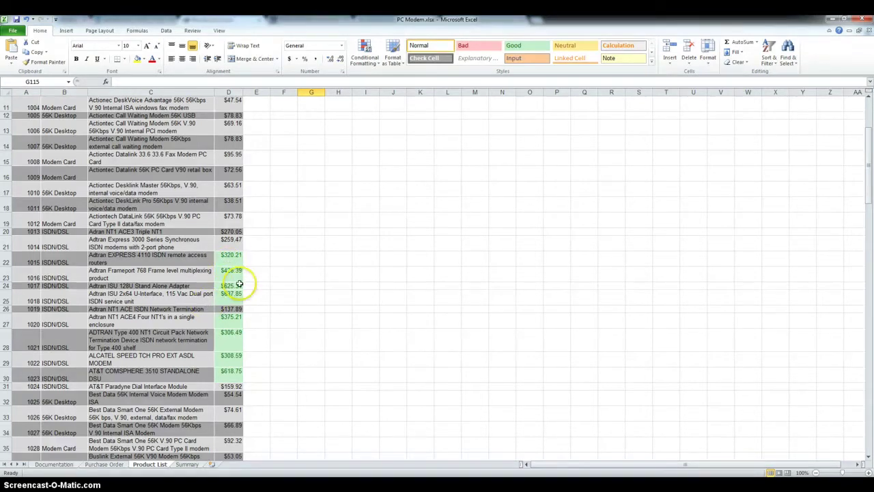
left_click(194, 465)
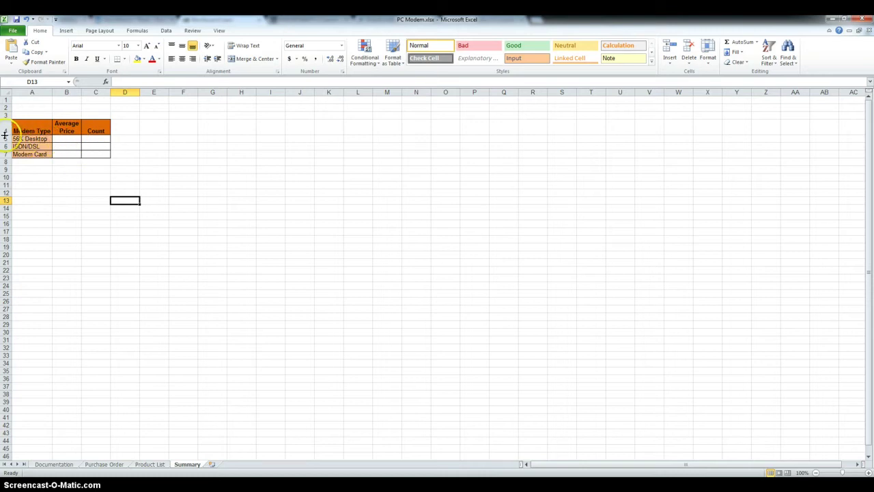
Step: Insert an AVERAGEIF function into B5 from the Statistical category
left_click(66, 138)
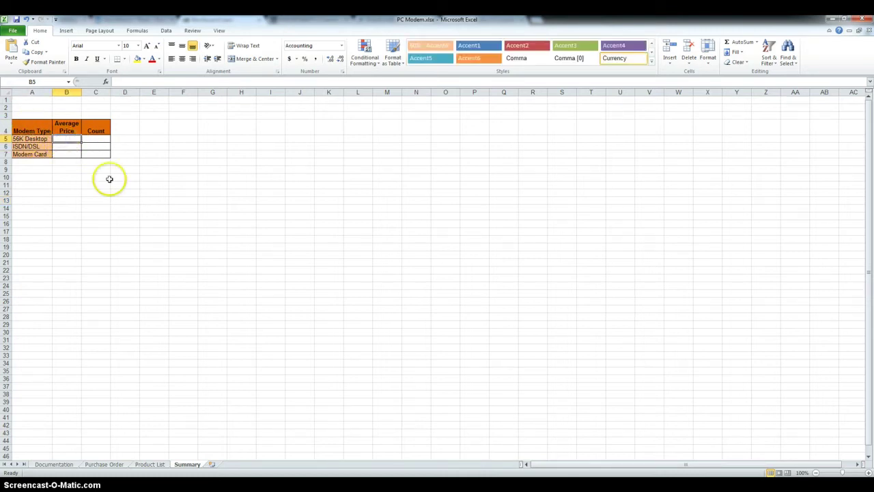
left_click(105, 81)
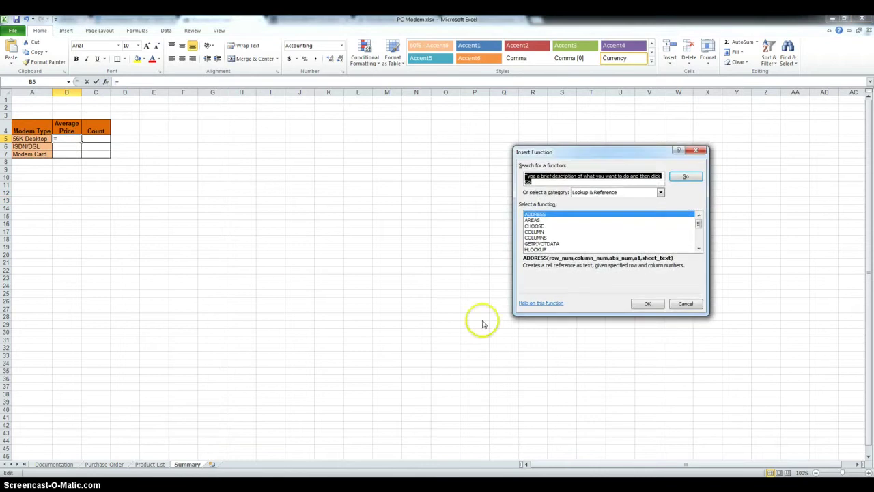
left_click(660, 193)
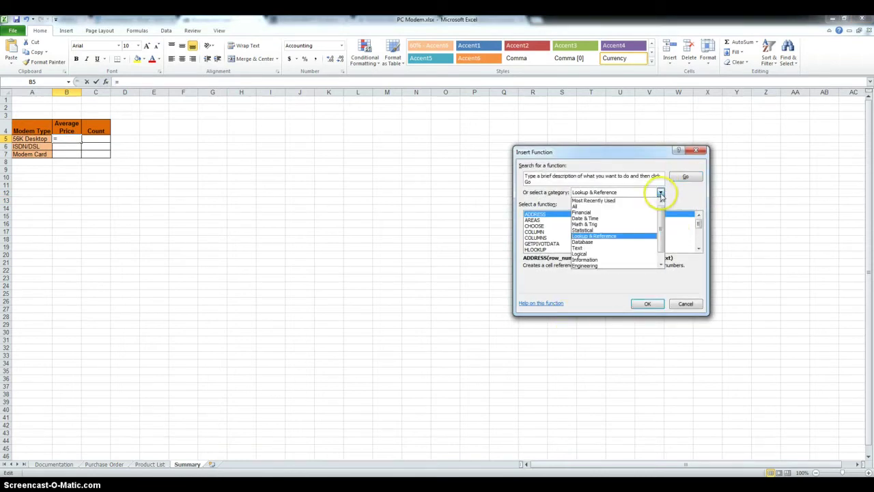
left_click(624, 230)
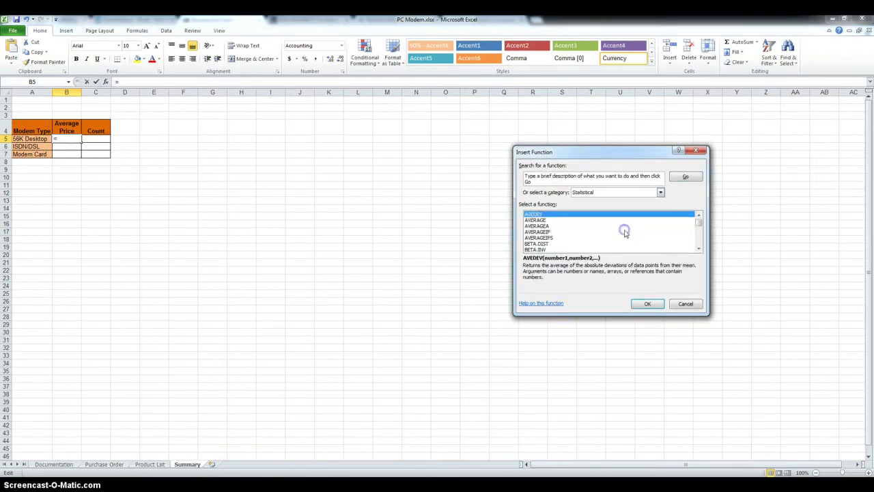
left_click(537, 231)
left_click(642, 302)
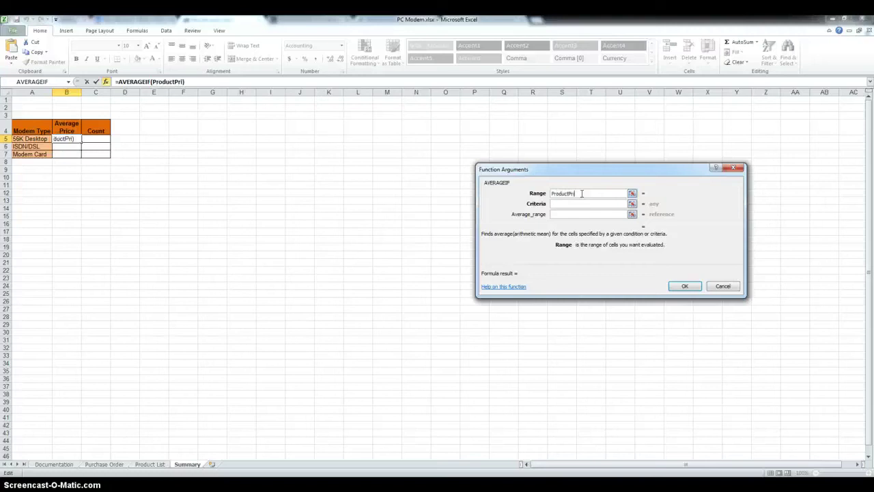
Step: Set the AVERAGEIF range to ProductPrice[Type] and the criteria to A5
type("ce")
type(",")
type("]")
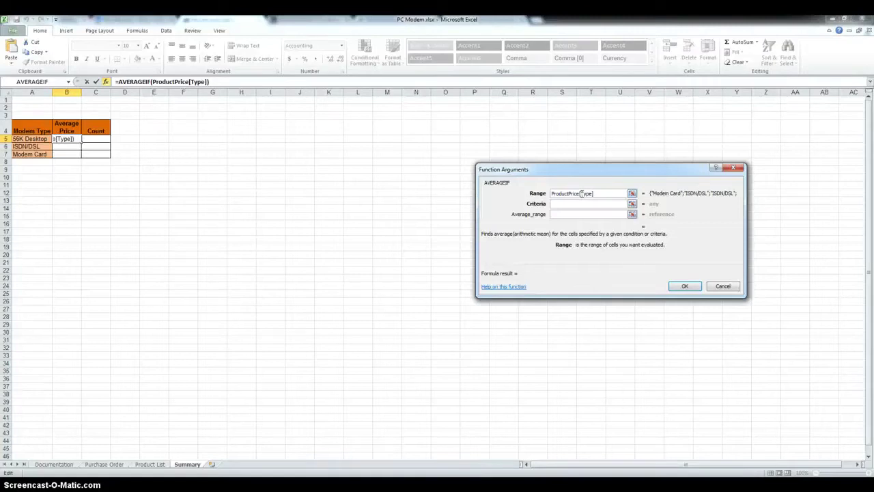
left_click(588, 204)
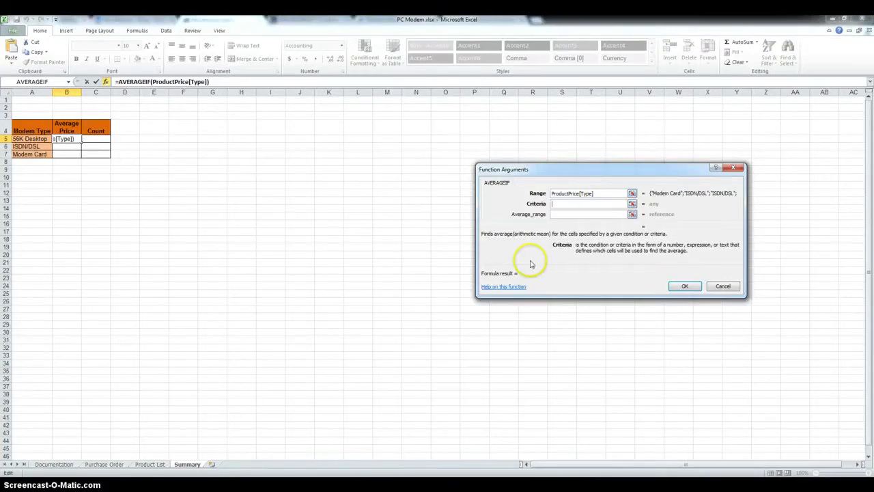
left_click(40, 139)
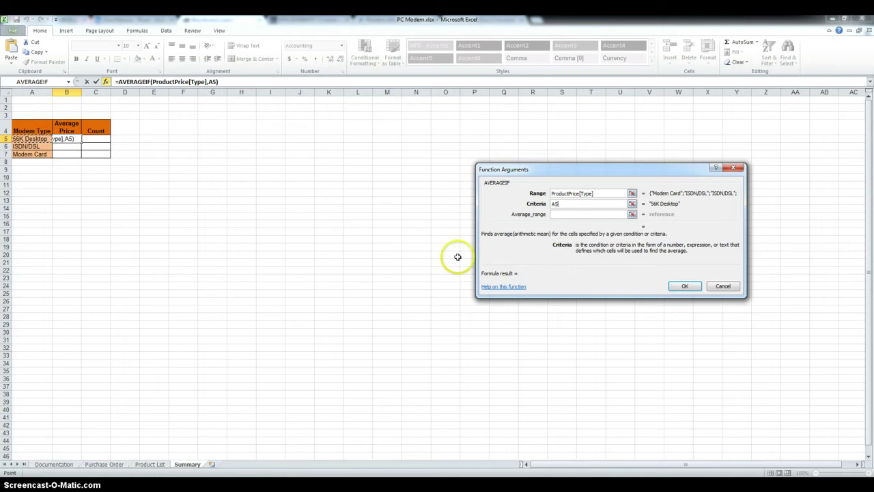
Step: Set the average range to ProductPrice[Price] and confirm the AVERAGEIF formula
left_click(563, 215)
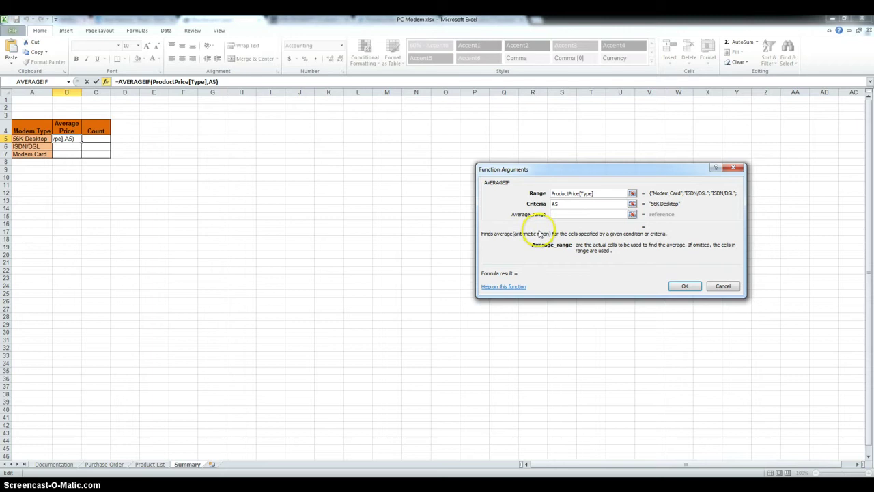
left_click(601, 192)
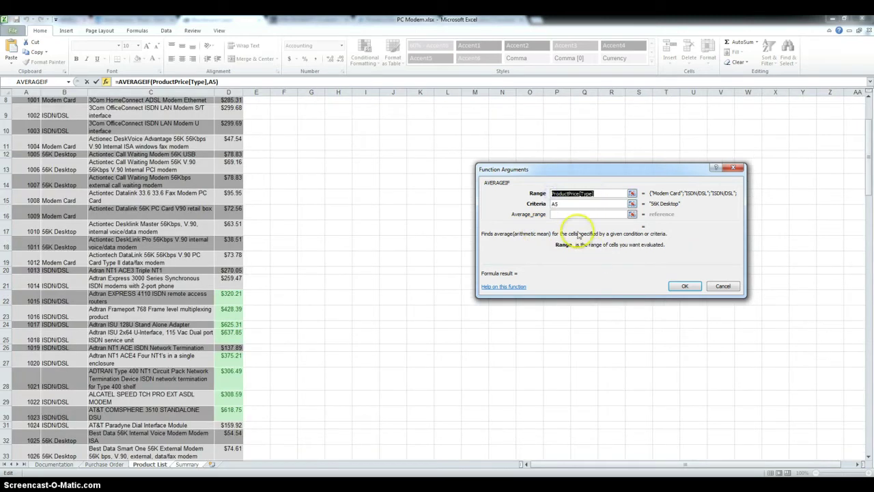
left_click(568, 214)
type("ProductPrice[Type]")
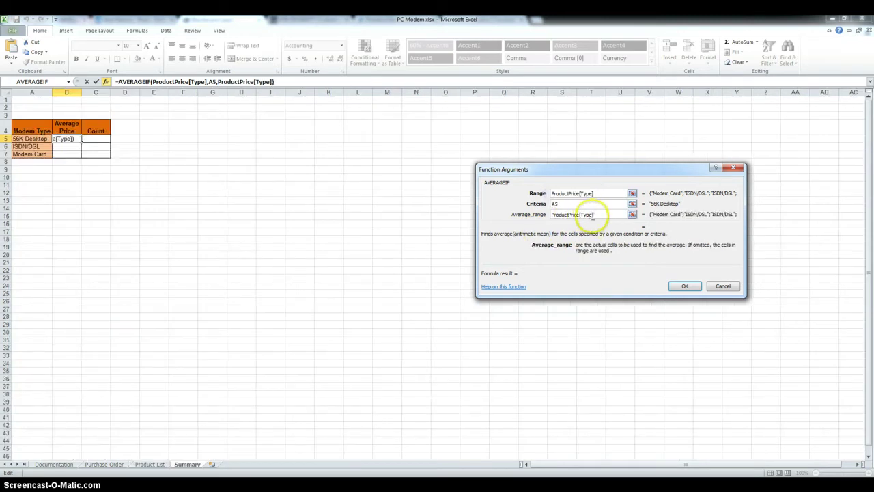
key("BackSpace")
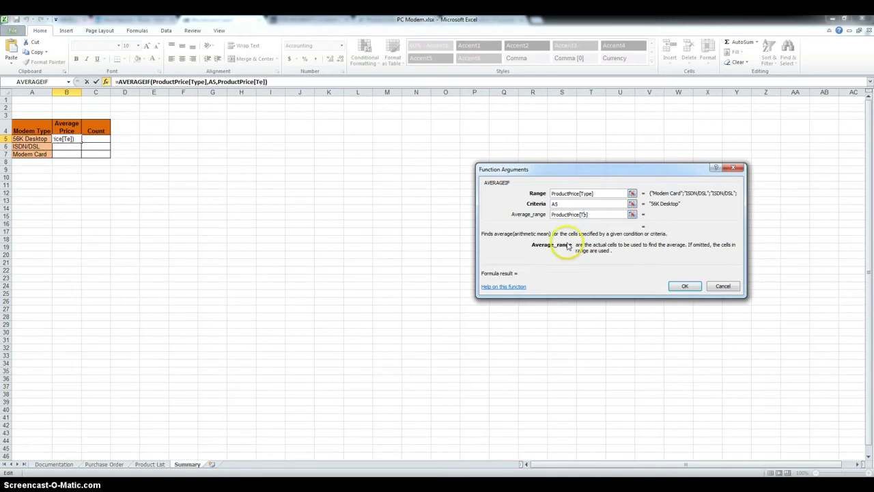
key("BackSpace")
key("Delete")
type("Price")
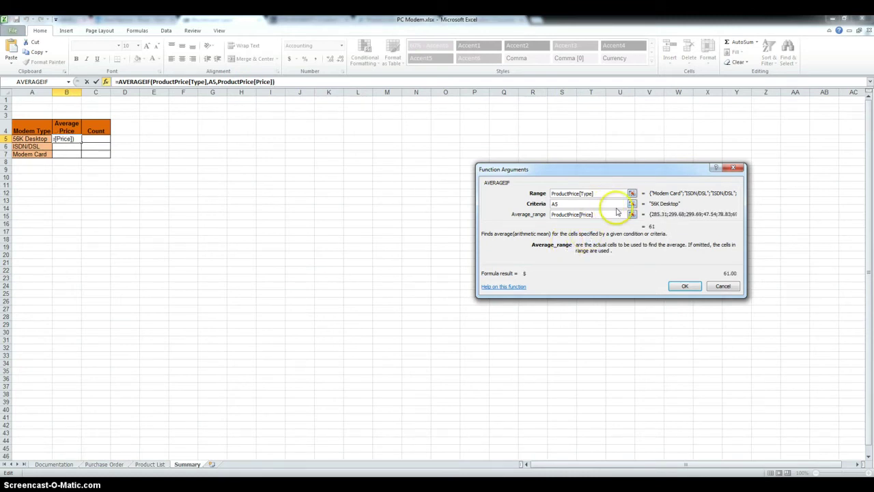
left_click(679, 287)
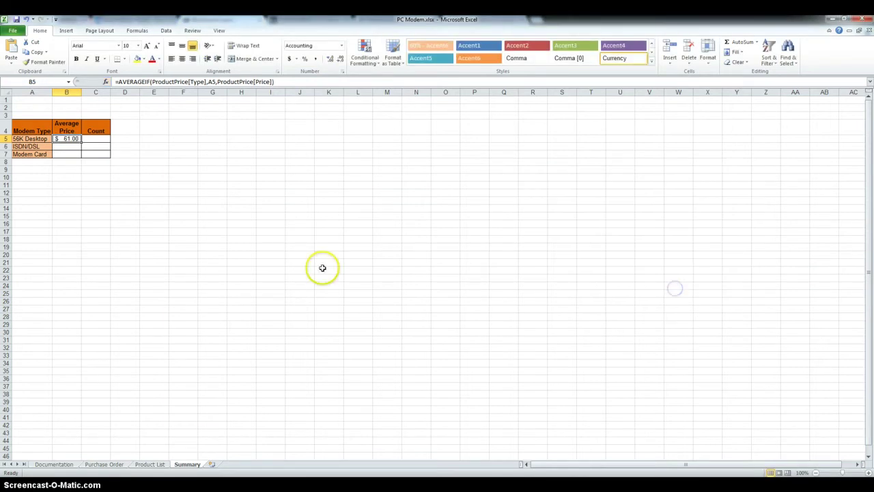
Step: Fill B5's formula down to B7, giving $61.00, $319.98 and $122.33
left_click(72, 145)
left_click(75, 138)
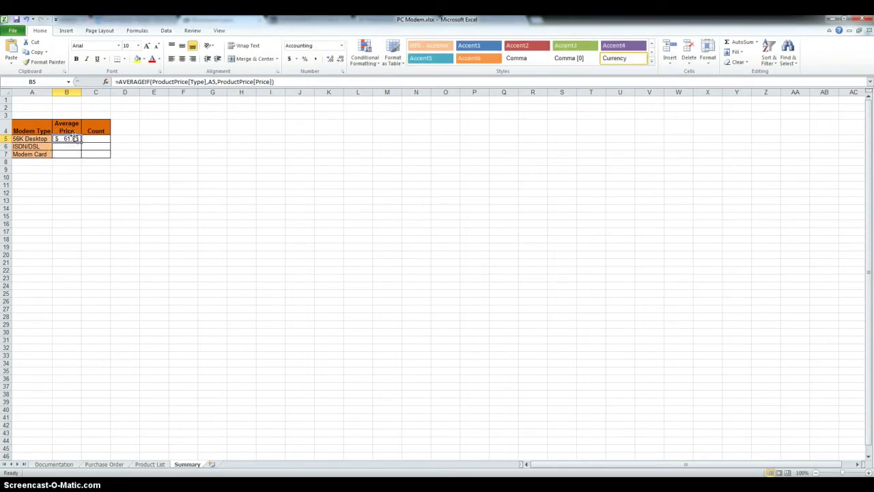
left_click_drag(80, 142, 79, 157)
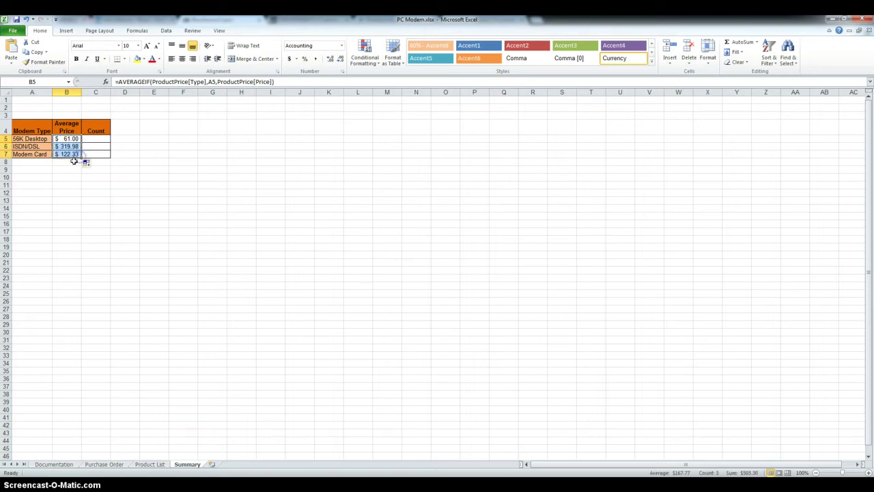
Step: Insert a COUNTIF function into C5 from the Most Recently Used list
left_click(112, 138)
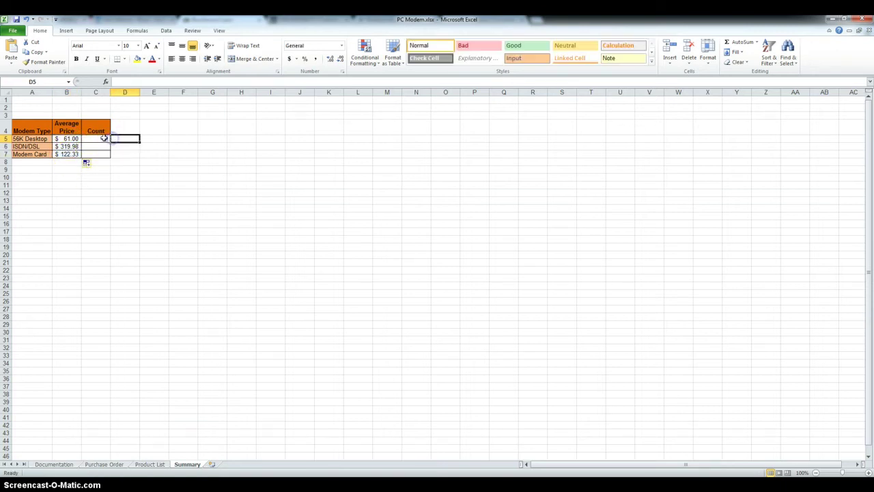
left_click(105, 82)
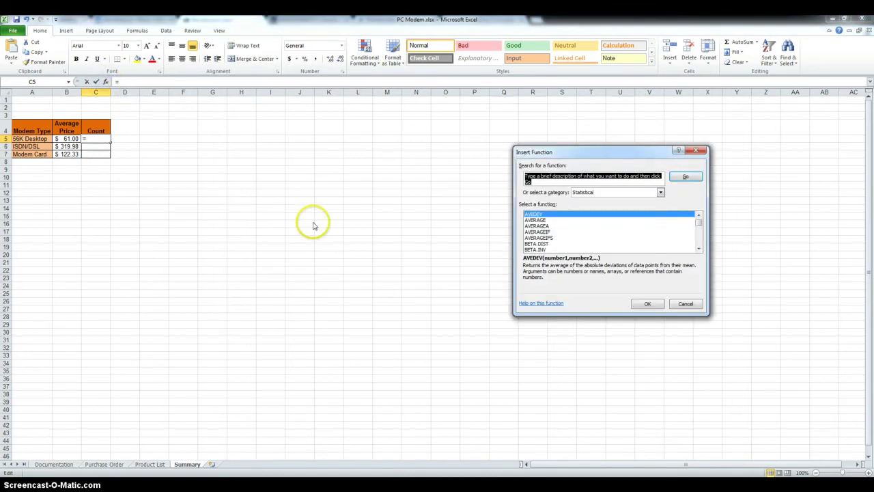
scroll(591, 232, "down", 3)
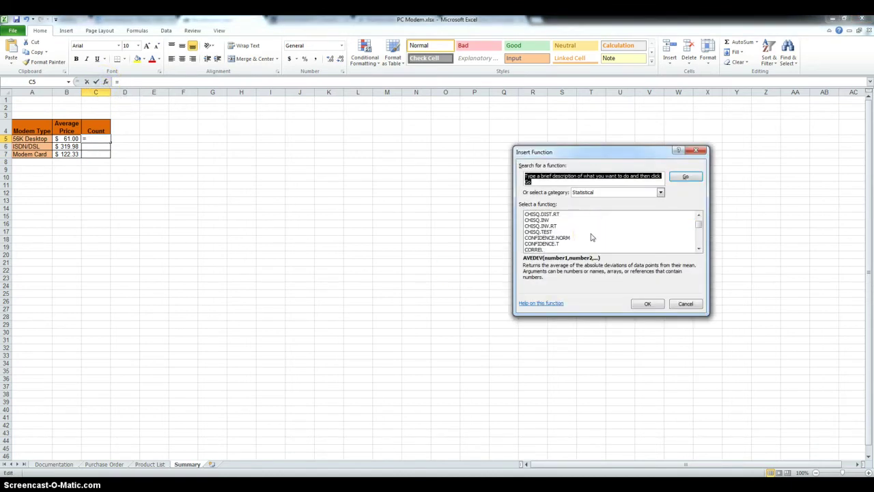
scroll(591, 236, "up", 3)
left_click(582, 192)
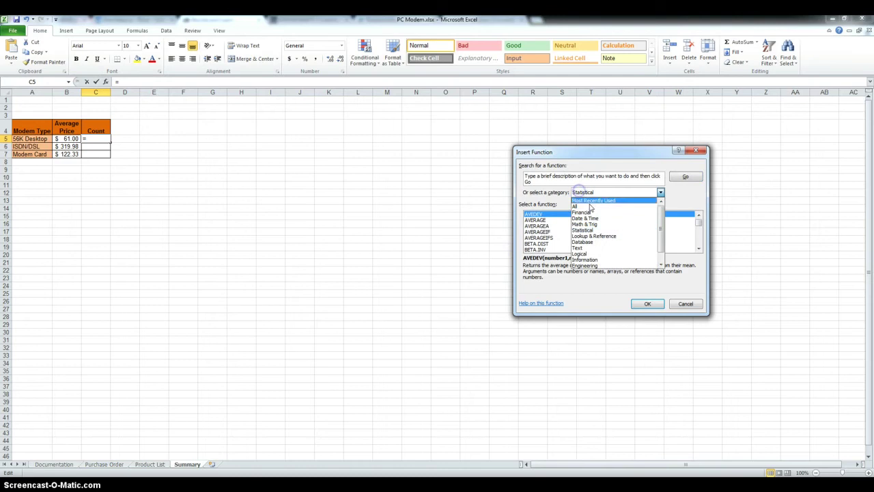
left_click(580, 199)
left_click(535, 225)
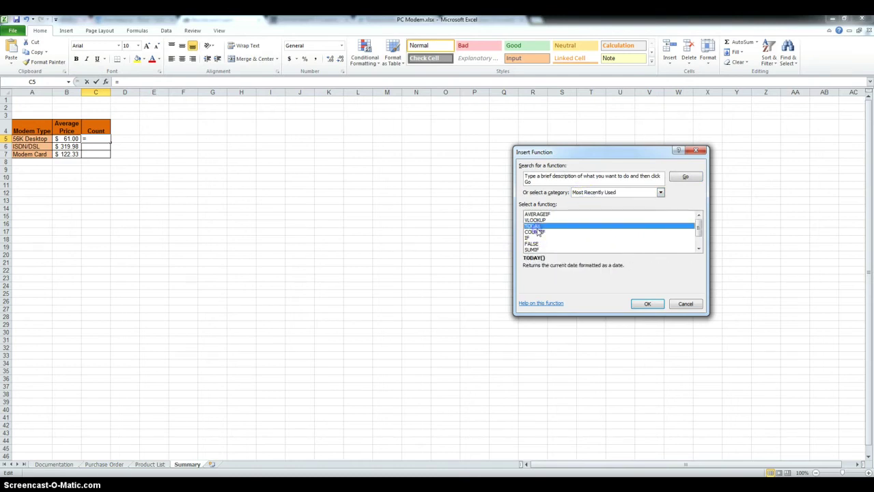
left_click(535, 231)
left_click(642, 303)
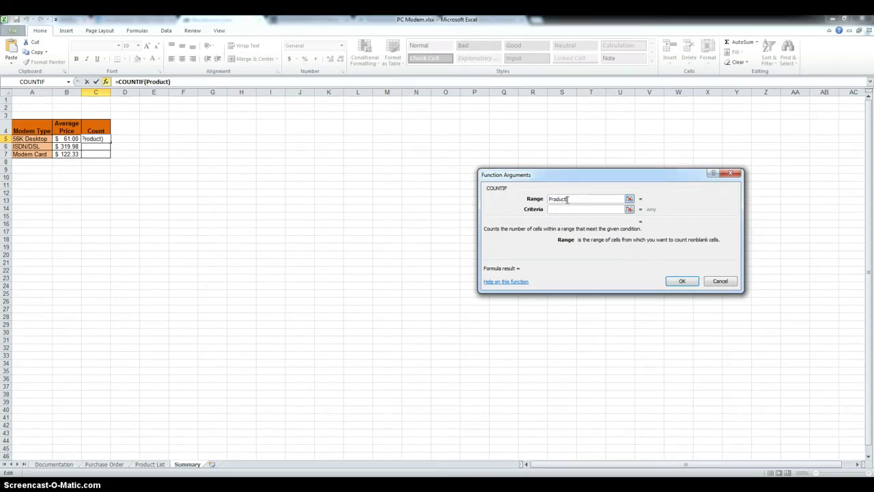
Step: Enter =COUNTIF(ProductPrice[Type],A5) in C5 and fill down to C7 (38, 41, 33)
type("ice]Type]")
left_click(575, 208)
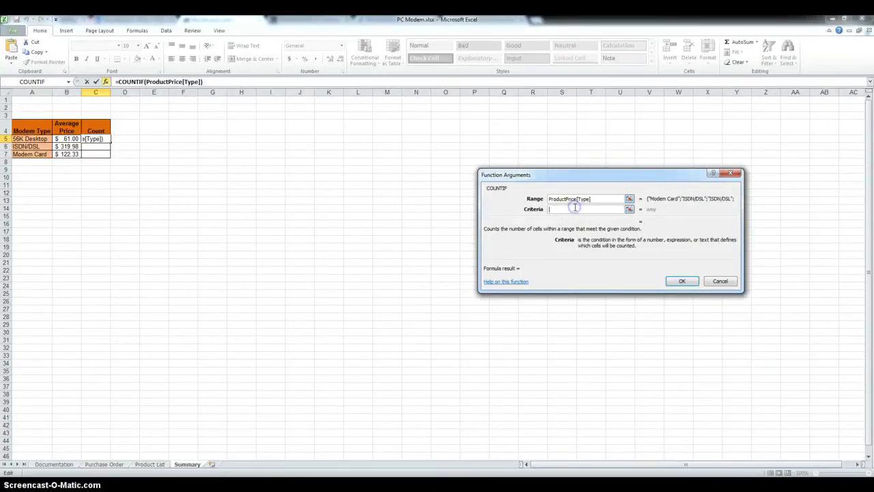
left_click(28, 139)
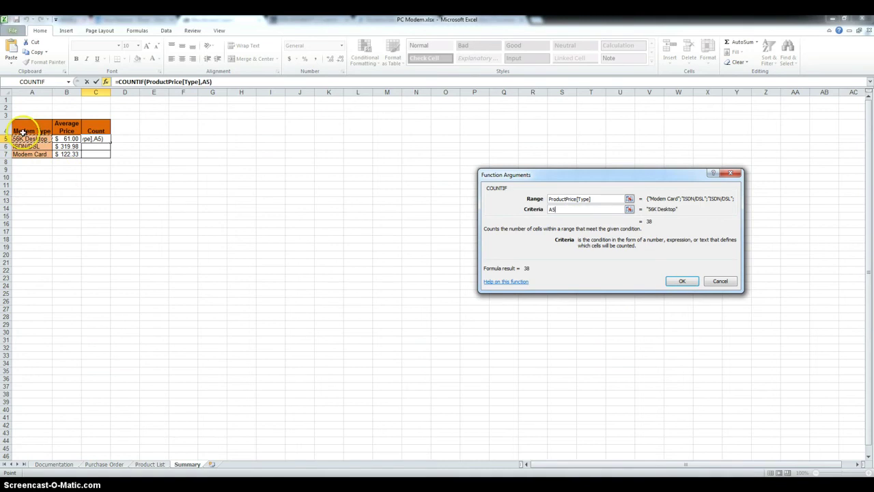
left_click(680, 281)
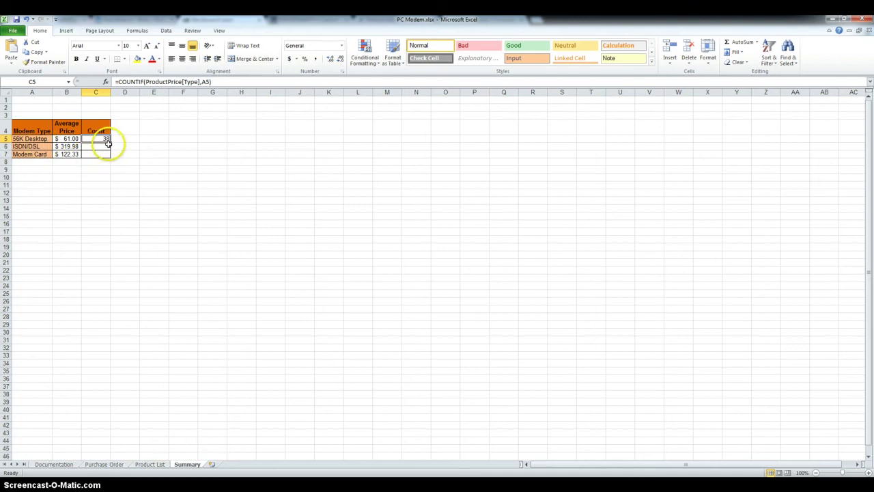
left_click_drag(109, 141, 111, 158)
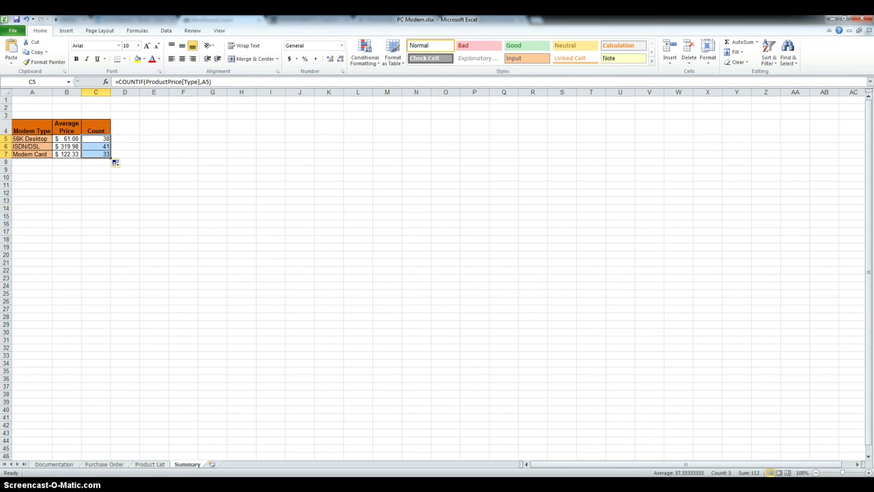
left_click(70, 199)
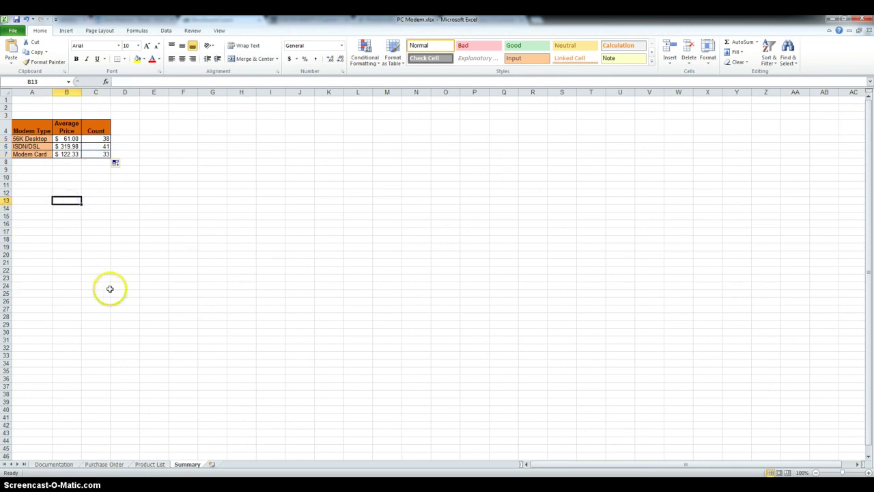